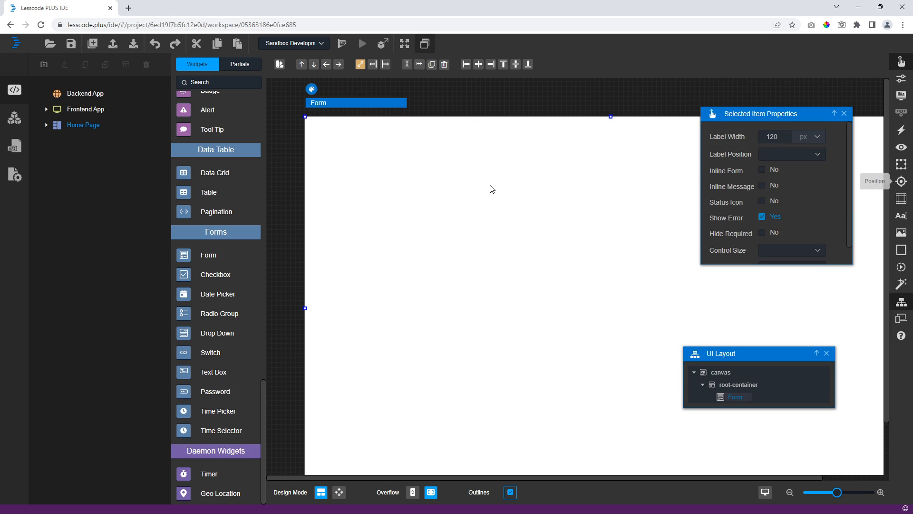
- Set the form's width to 500px, clear Height and Max Height, and give it Min Height 300
left_click(901, 169)
left_click(756, 217)
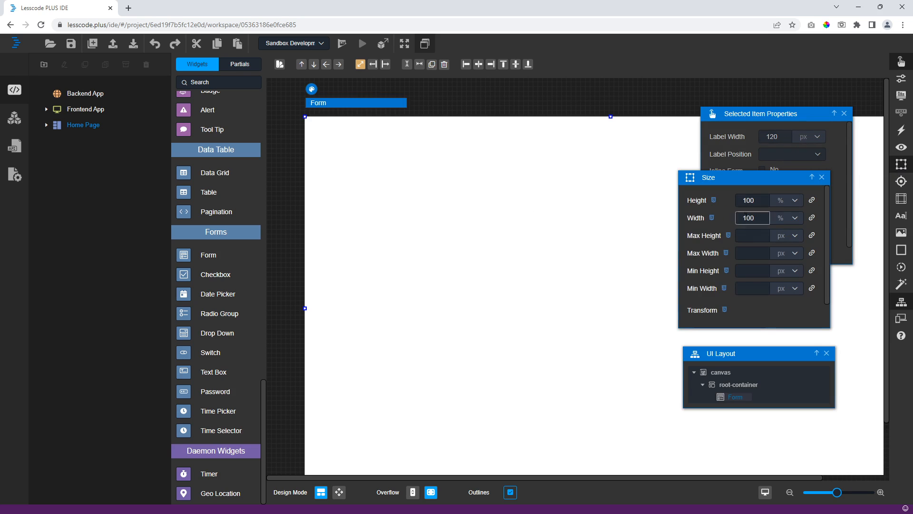
double_click(757, 218)
type("500px")
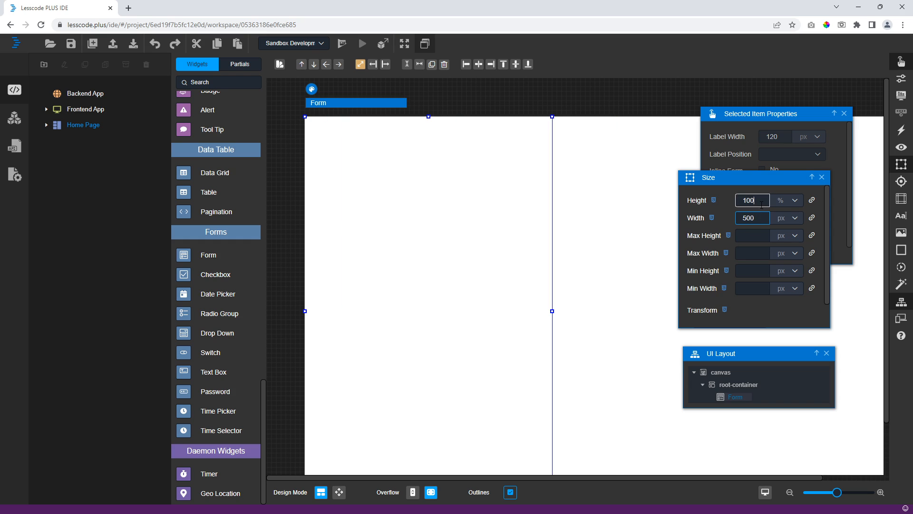
key("BackSpace")
key("BackSpace")
key("BackSpace")
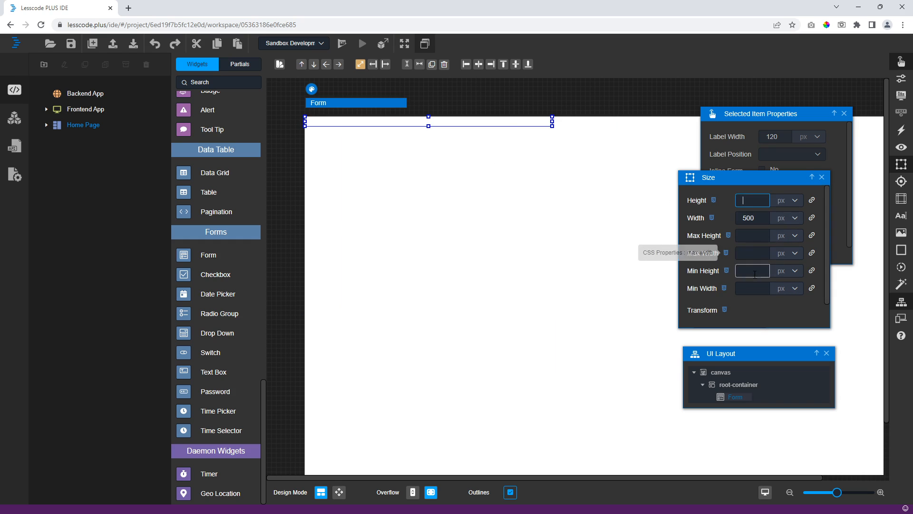
left_click(743, 236)
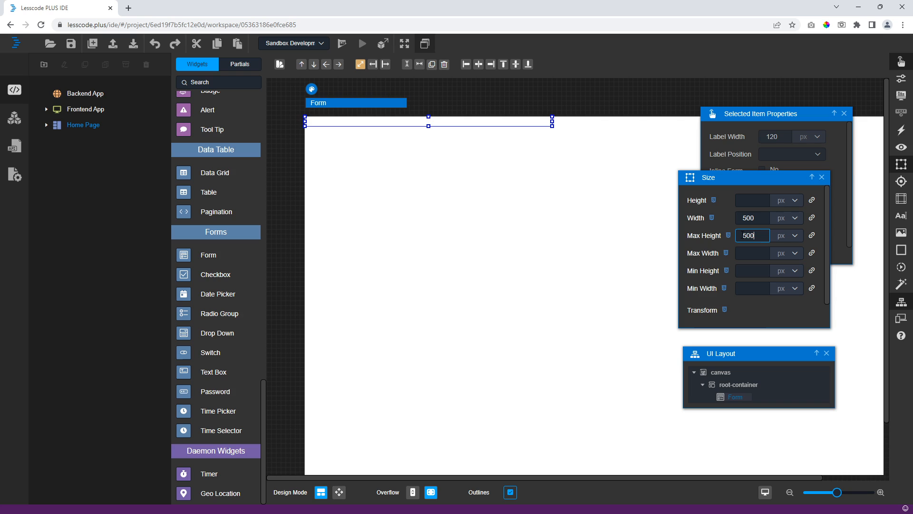
key("BackSpace")
key("BackSpace")
key("BackSpace")
left_click(749, 271)
type("500")
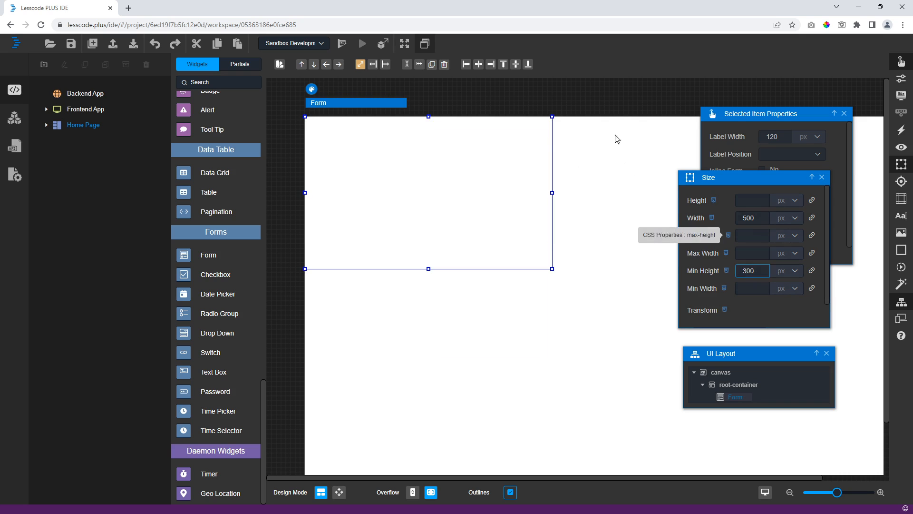
left_click(606, 95)
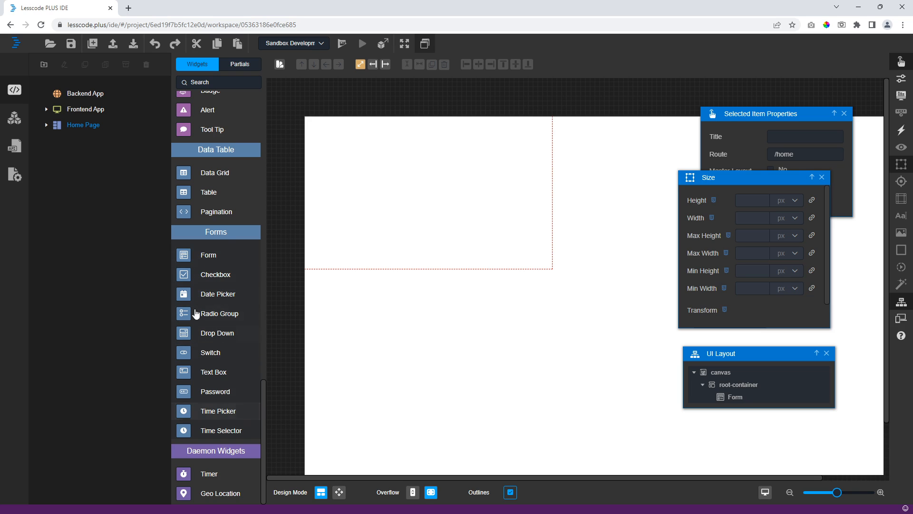
- Add two text boxes inside the form
left_click_drag(214, 374, 411, 172)
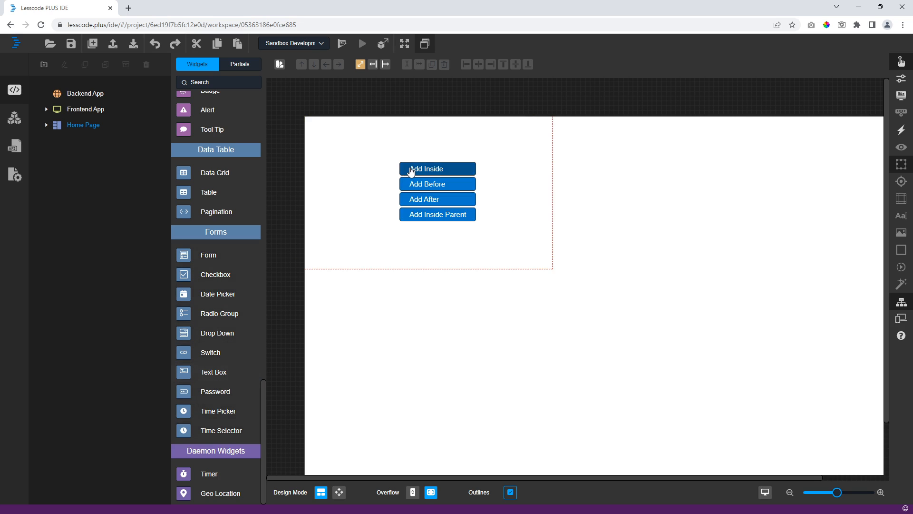
left_click(411, 171)
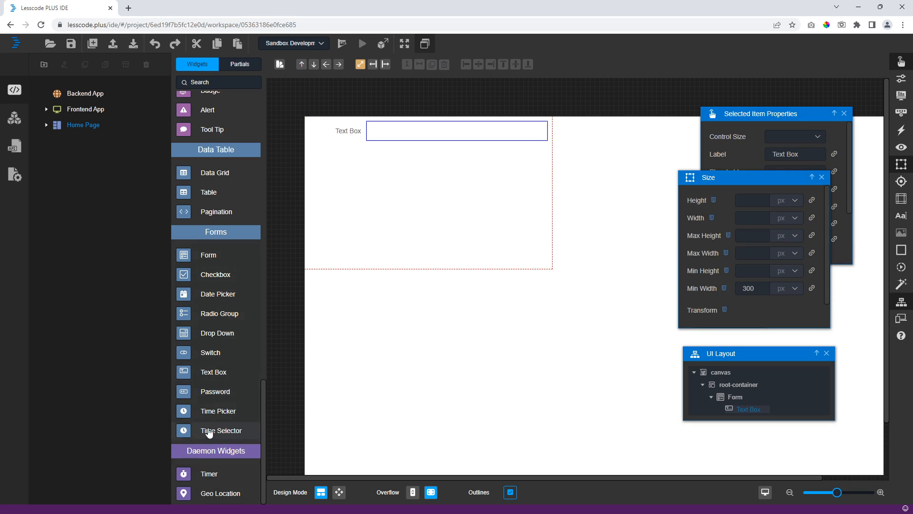
left_click_drag(215, 384, 403, 222)
left_click(412, 224)
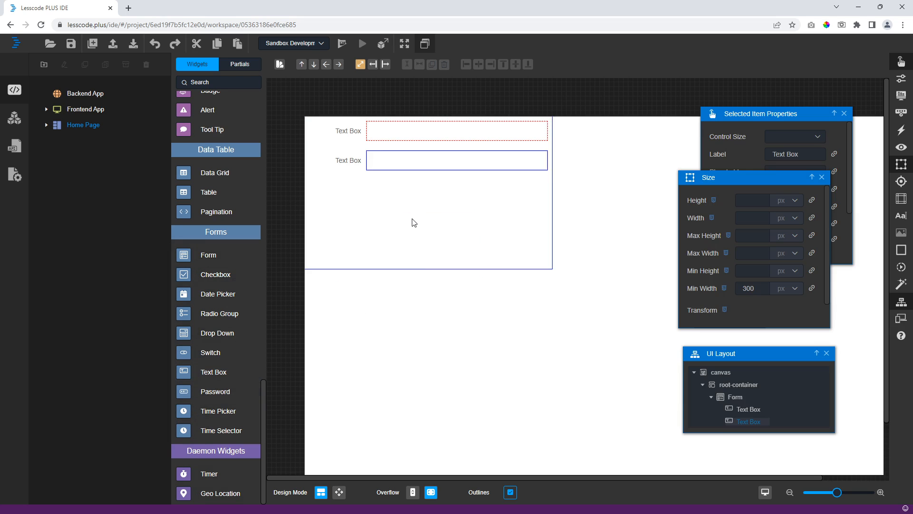
left_click(416, 218)
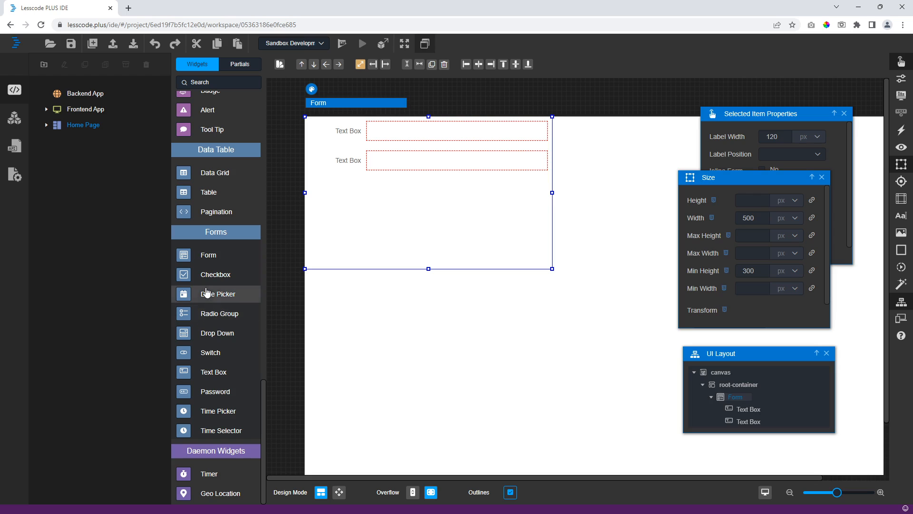
- Add a date picker, a time picker and a switch to the form below the text boxes
left_click_drag(218, 292, 391, 219)
left_click(408, 215)
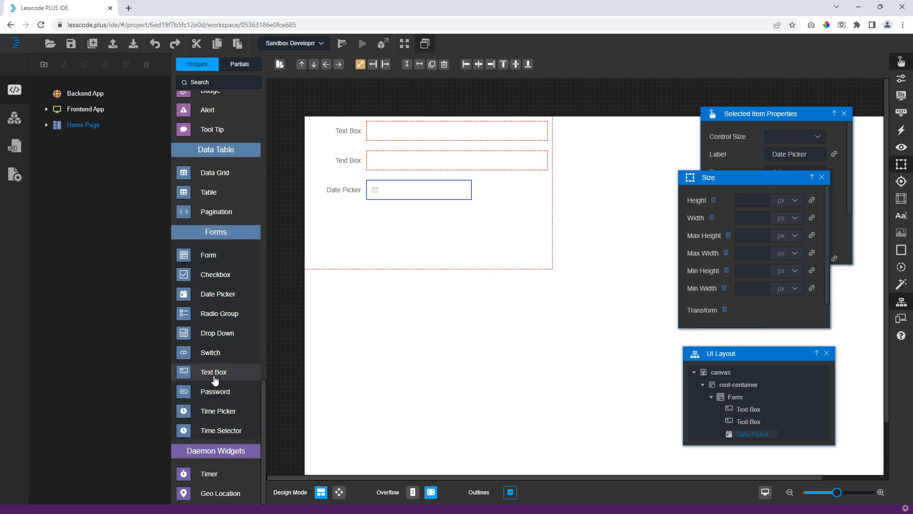
left_click_drag(212, 410, 423, 237)
left_click(427, 234)
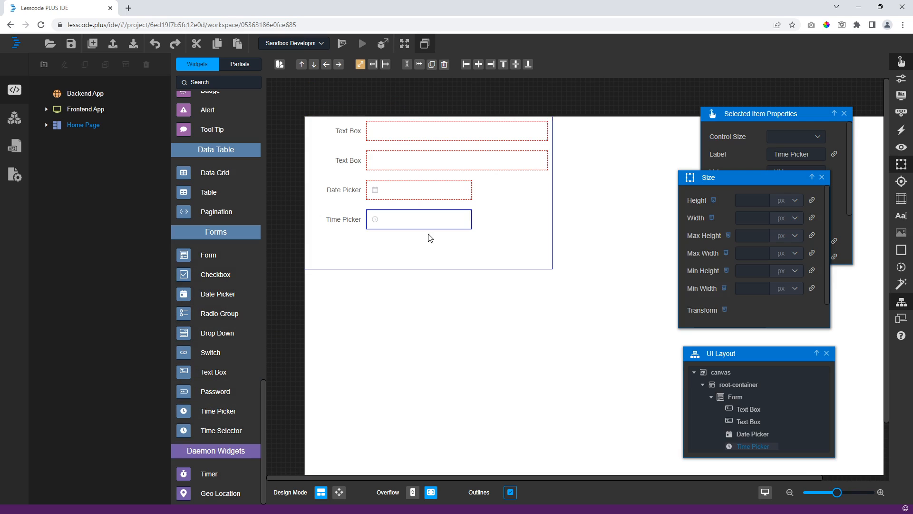
left_click(275, 301)
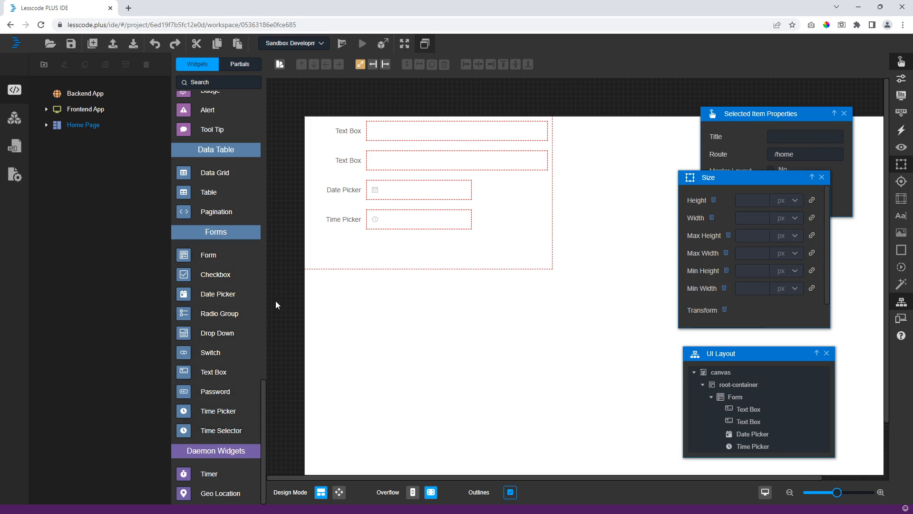
left_click_drag(210, 352, 412, 222)
left_click(431, 235)
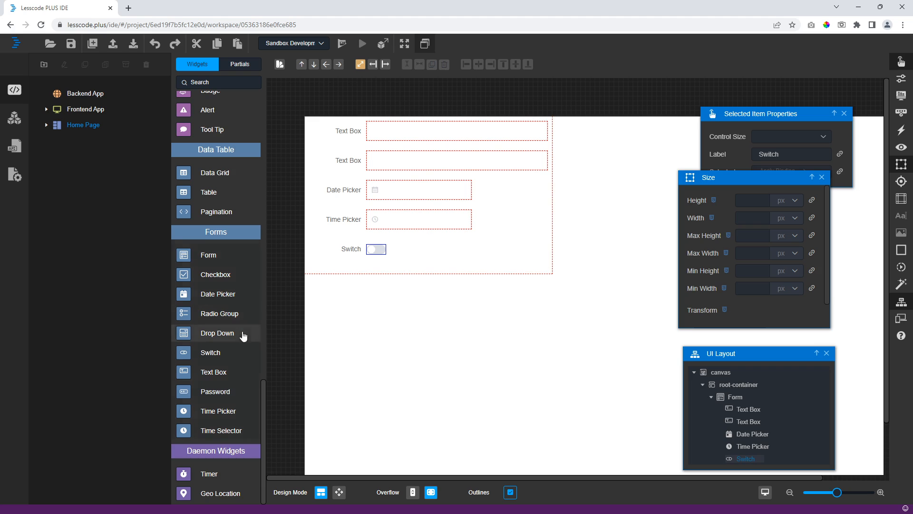
left_click(269, 280)
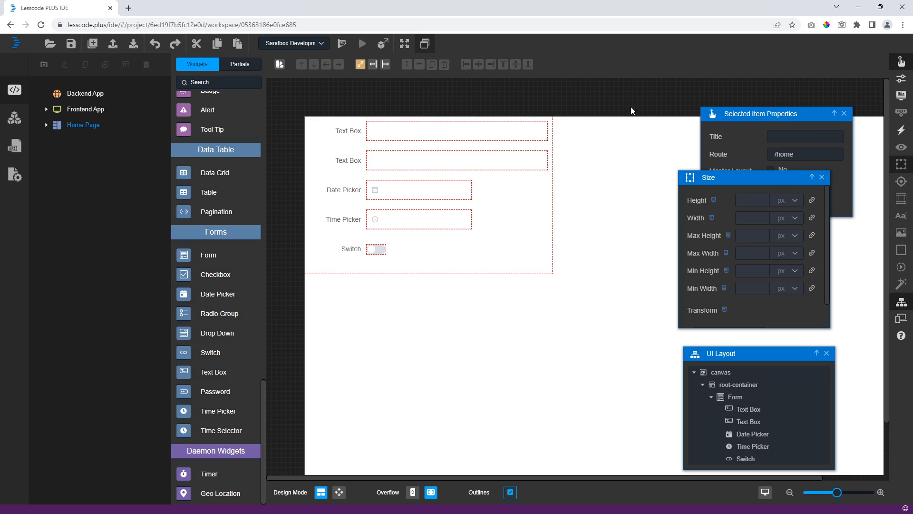
- Create the state field formData in State / Properties and change its Data Type to object
left_click(901, 96)
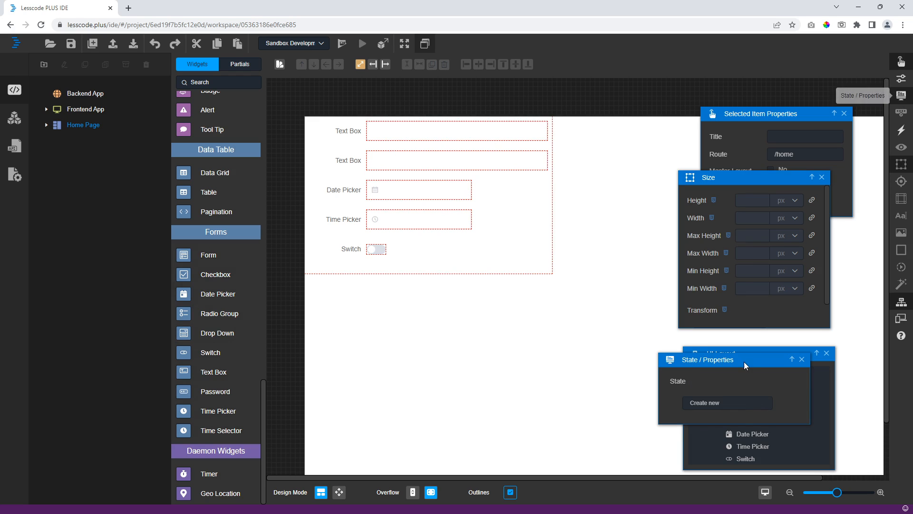
left_click_drag(744, 362, 464, 312)
left_click(443, 359)
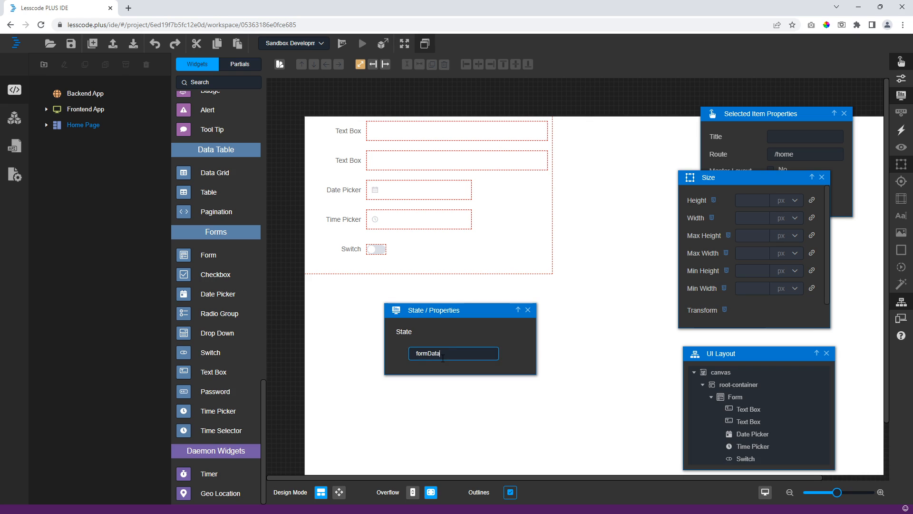
key("Return")
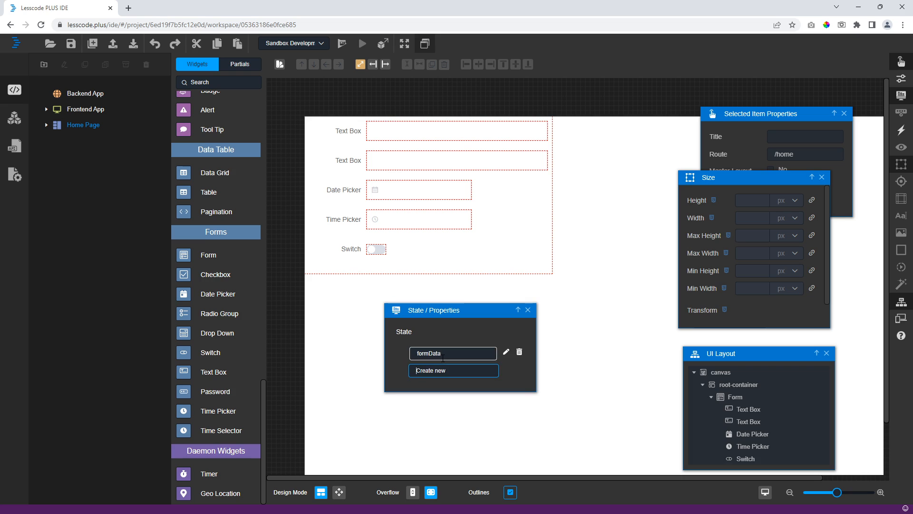
left_click(506, 352)
left_click(407, 336)
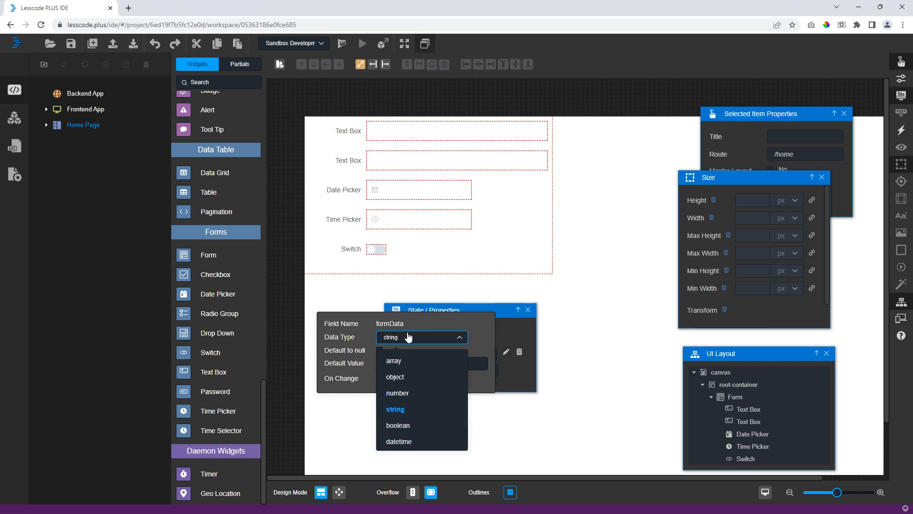
left_click(404, 377)
left_click(517, 366)
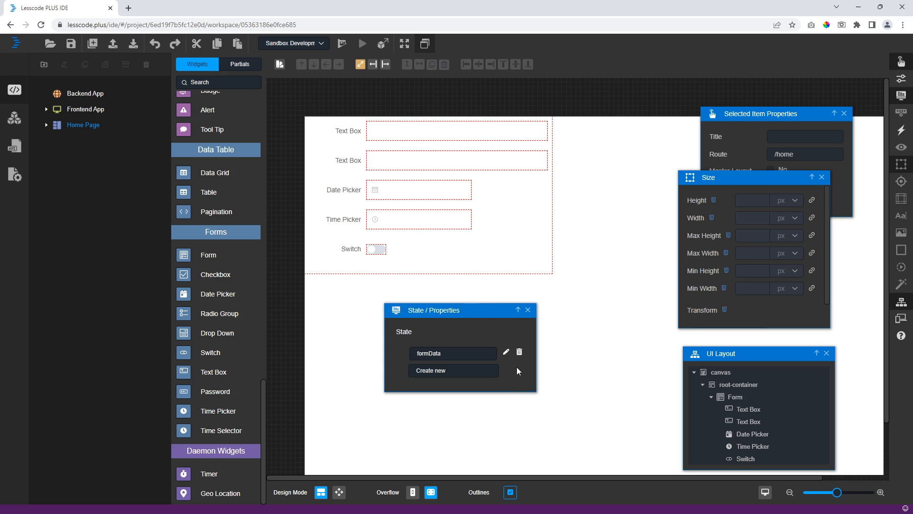
left_click_drag(486, 313, 458, 338)
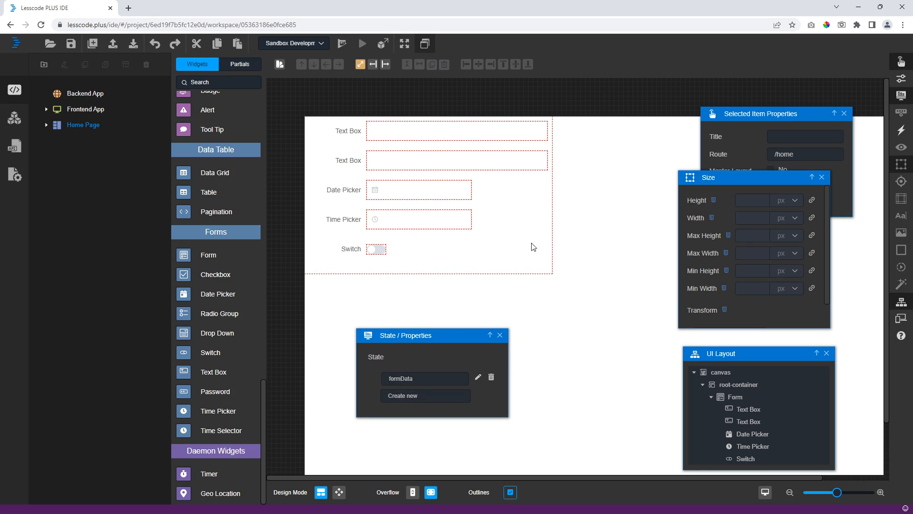
left_click(416, 380)
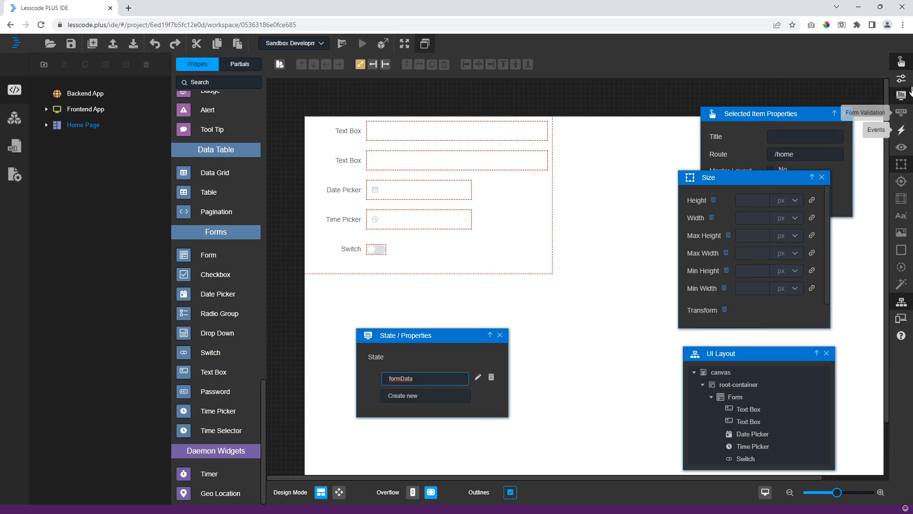
- Apply a Form Binding with Scope current and Field formData
left_click(548, 208)
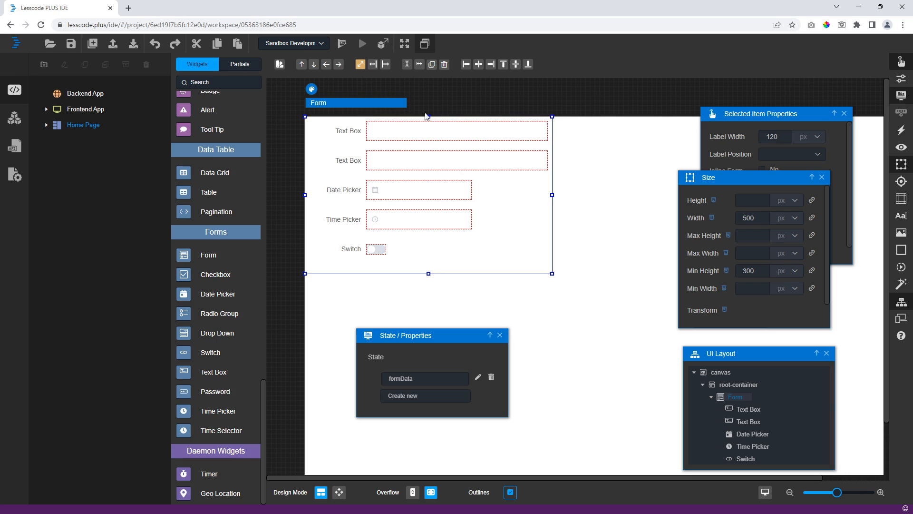
left_click(901, 61)
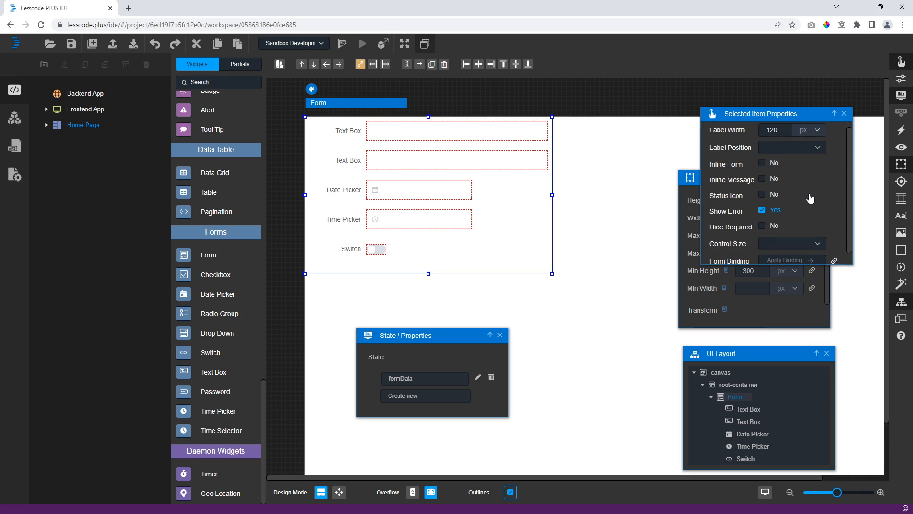
scroll(810, 224, "down", 1)
left_click_drag(746, 114, 600, 150)
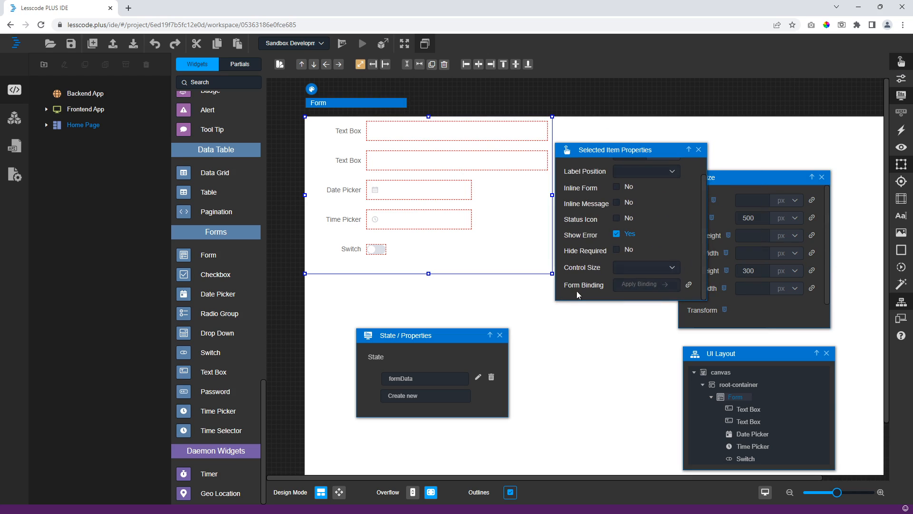
left_click(688, 284)
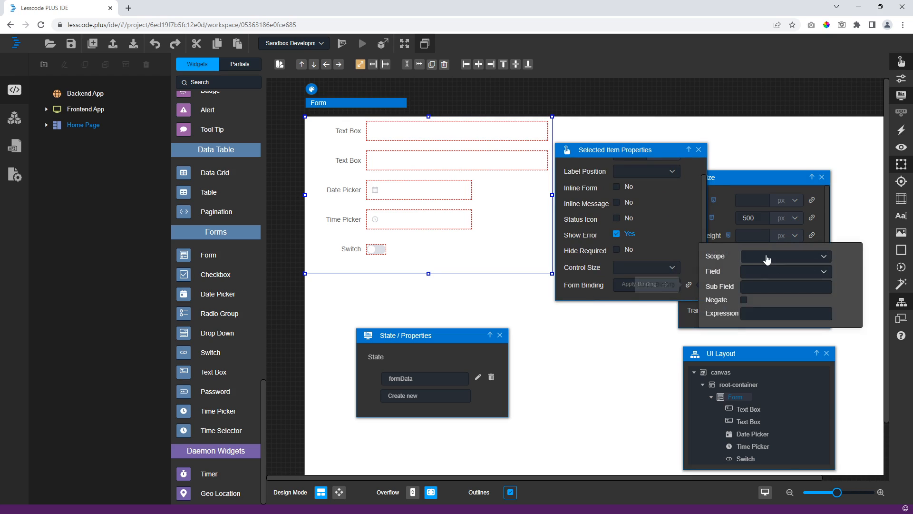
left_click(761, 312)
left_click(770, 271)
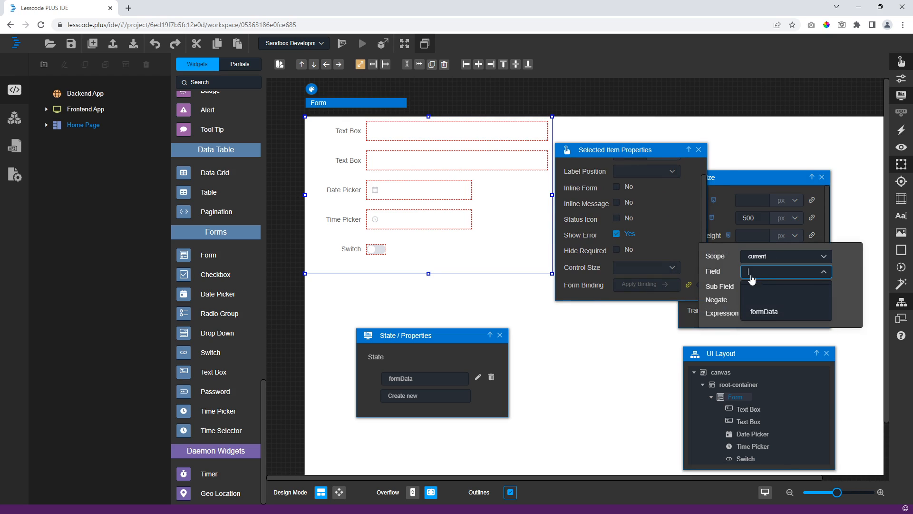
left_click(760, 312)
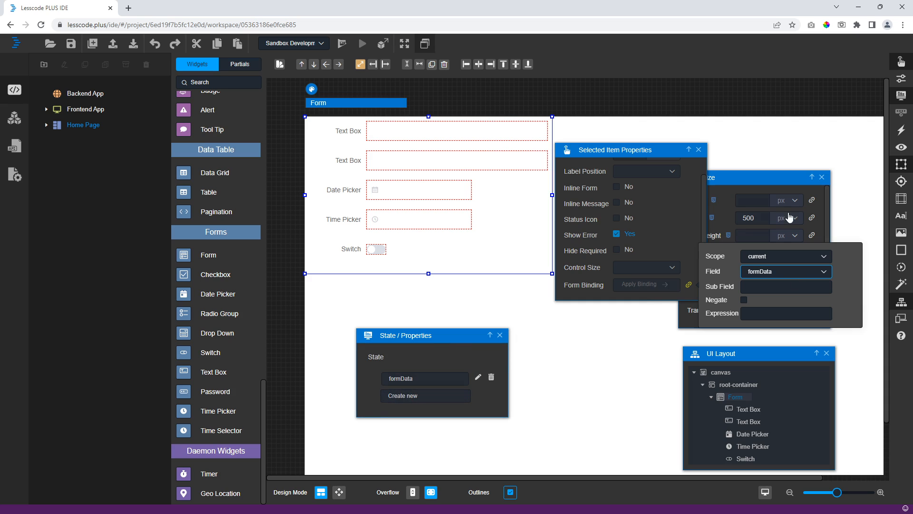
left_click(398, 134)
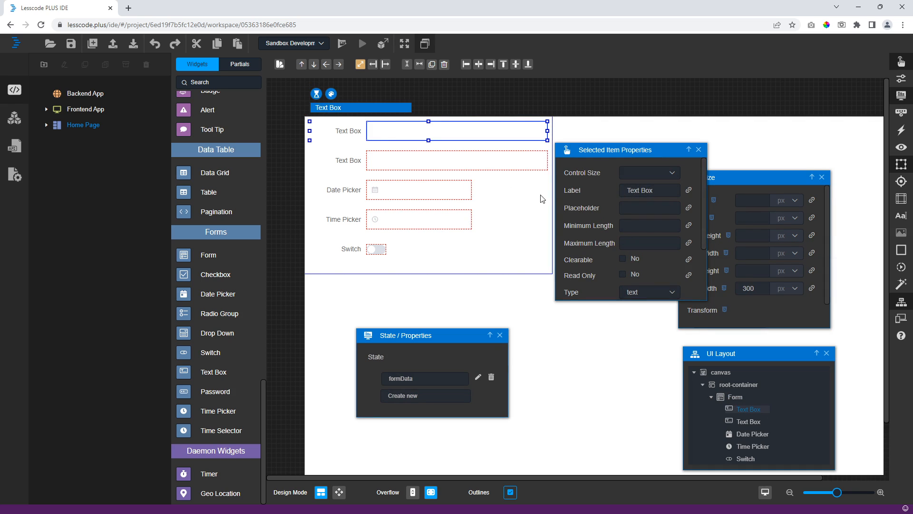
- Label the first text box Name and bind its value to formData's name sub field
triple_click(638, 190)
type("Name")
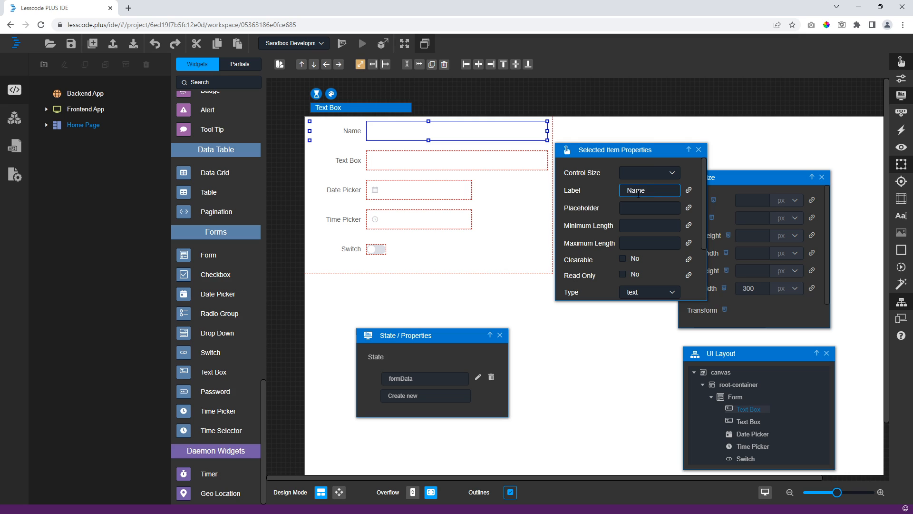
scroll(638, 194, "down", 1)
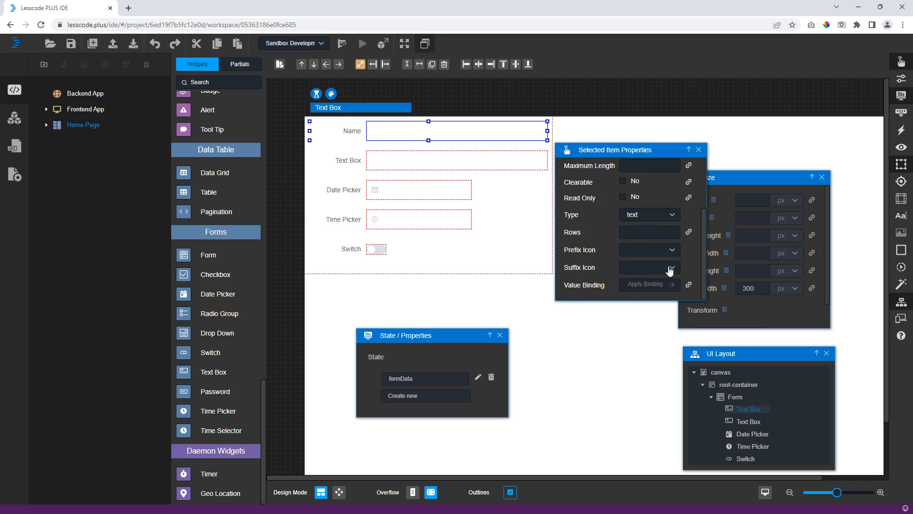
left_click(647, 284)
left_click(772, 255)
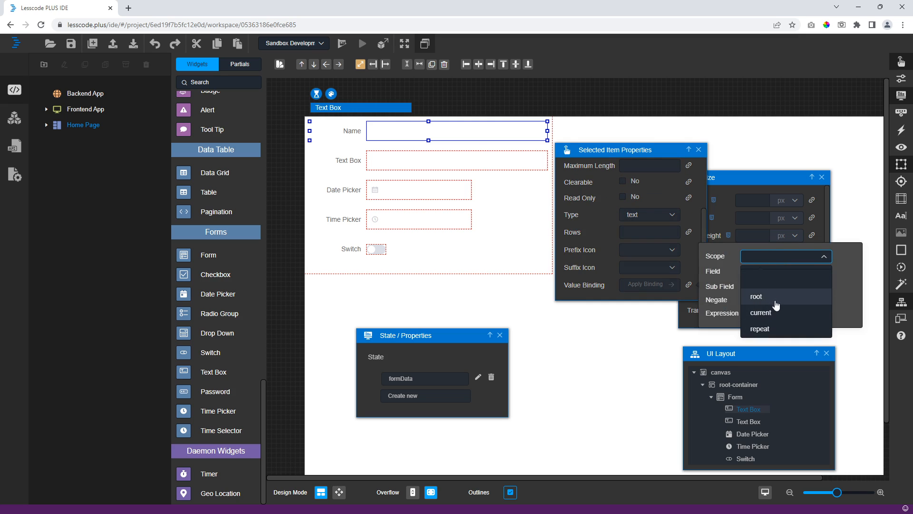
left_click(774, 301)
left_click(771, 271)
left_click(763, 311)
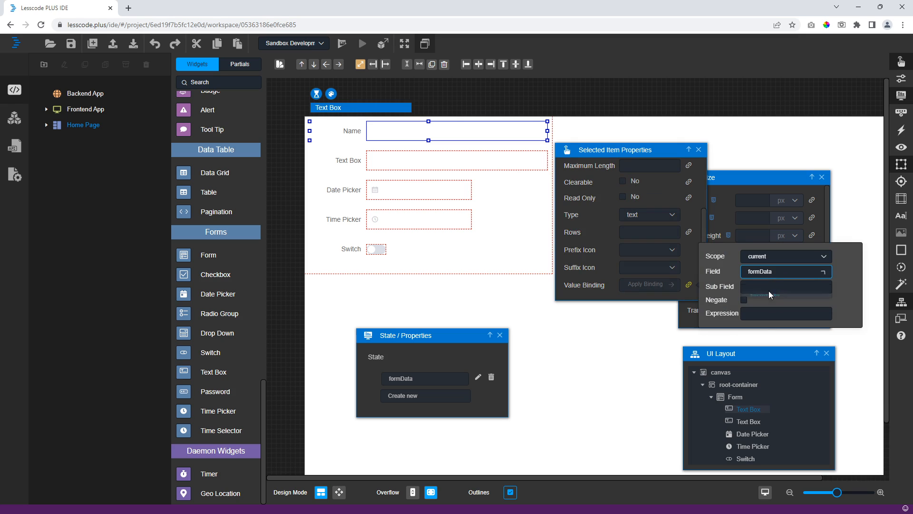
left_click(771, 285)
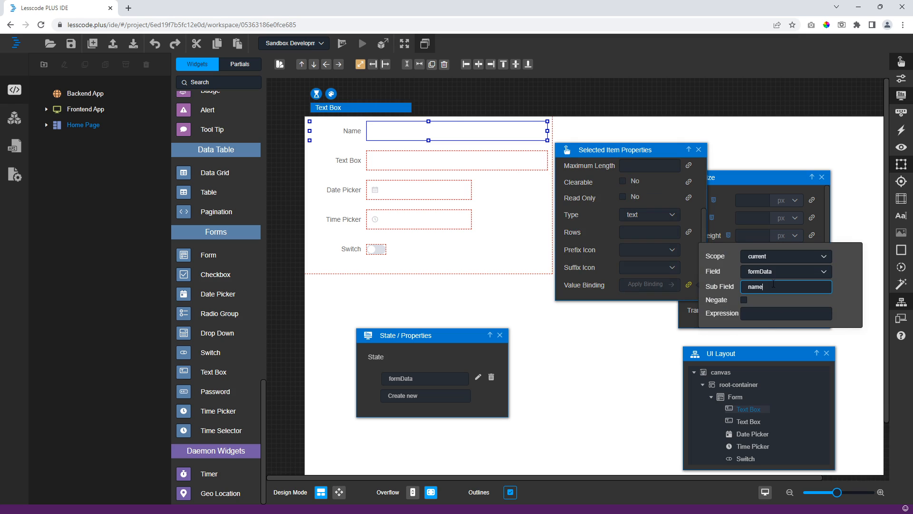
- Label the second text box Address and bind its value to formData in current scope
left_click(500, 160)
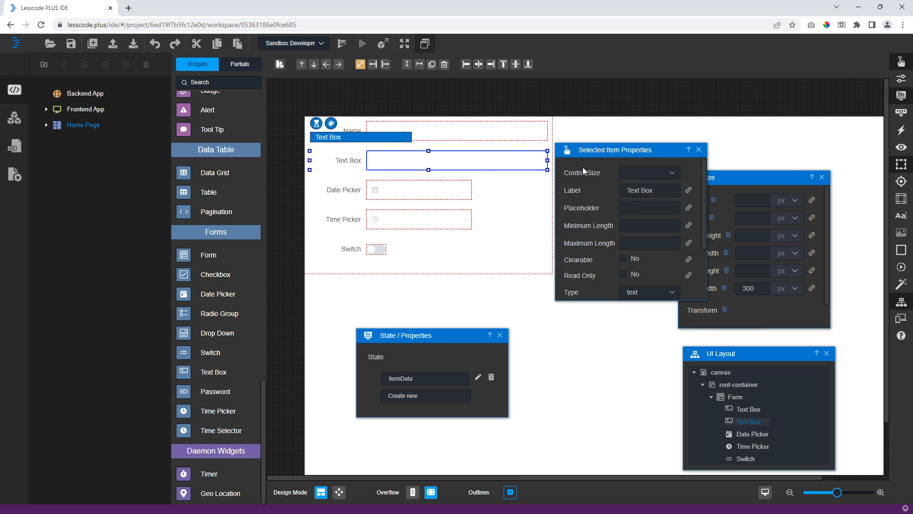
triple_click(640, 190)
type("Address")
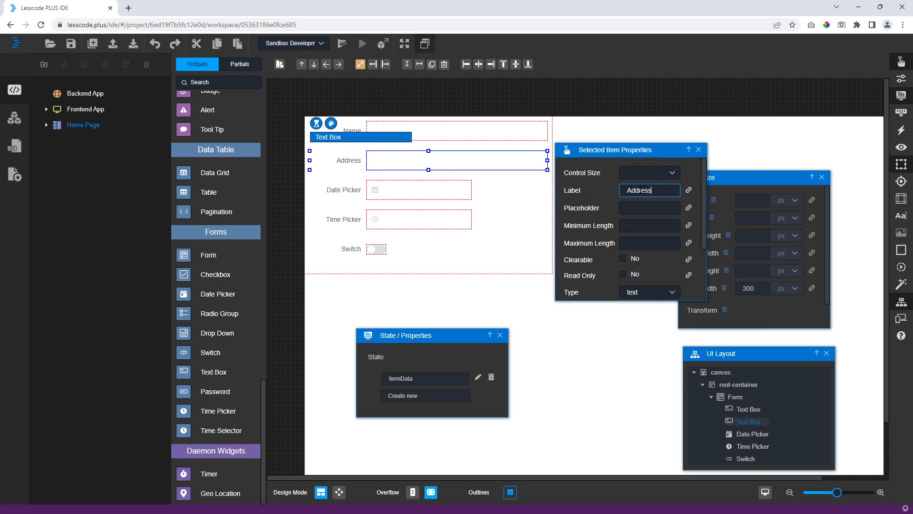
scroll(639, 200, "down", 2)
left_click(688, 284)
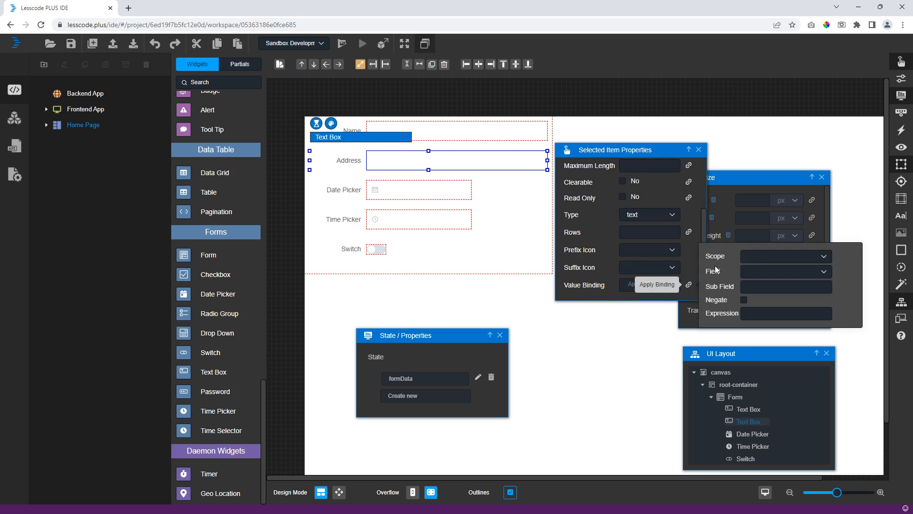
left_click(789, 256)
left_click(770, 312)
left_click(780, 271)
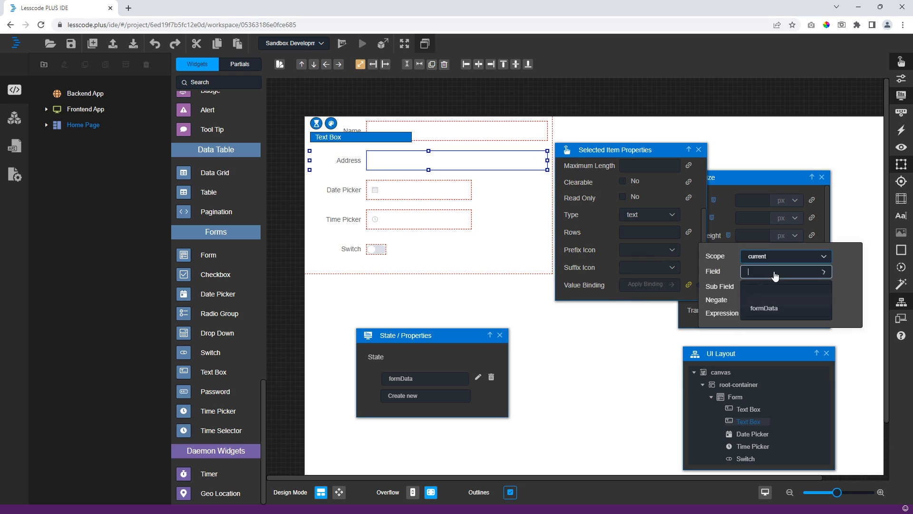
left_click(764, 312)
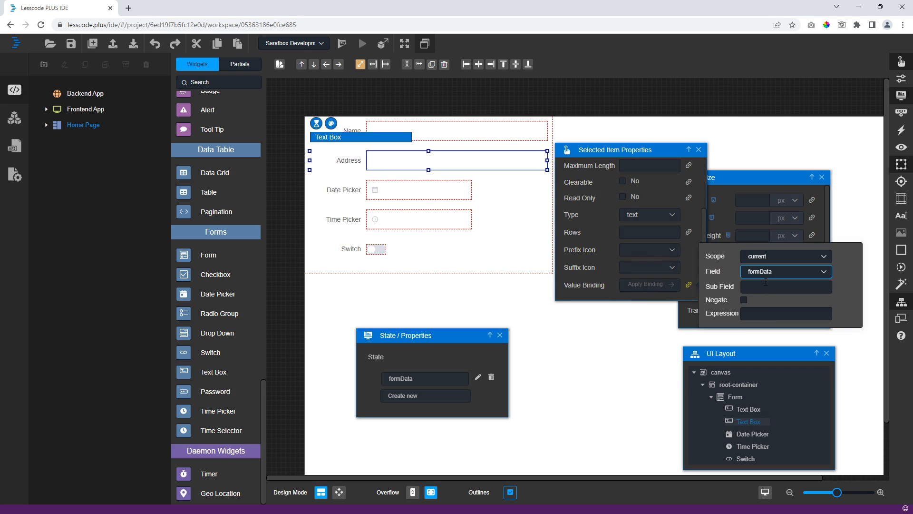
left_click(762, 284)
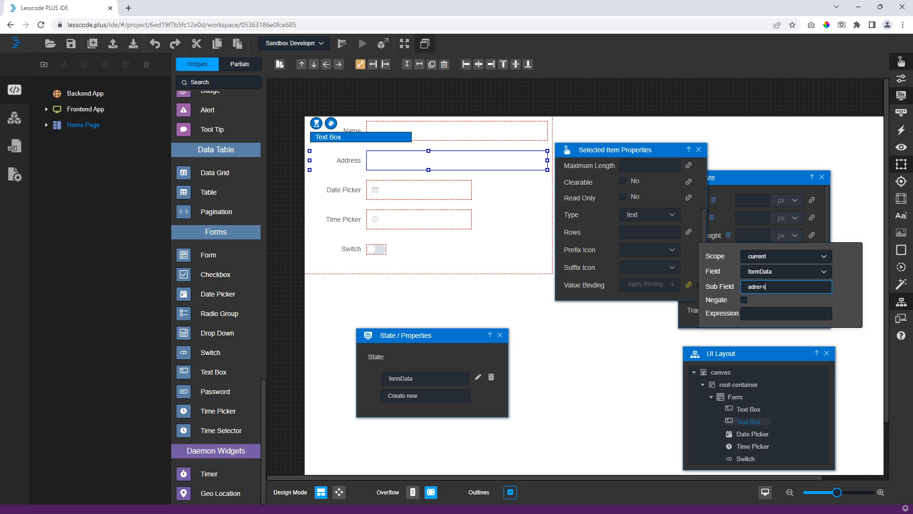
- Change the date picker's label to 'Date of Birth'
left_click(428, 190)
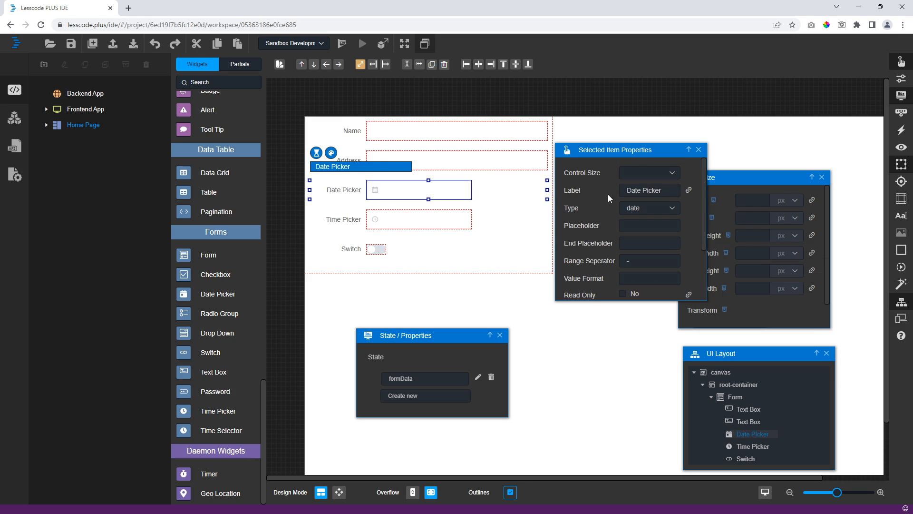
left_click(676, 191)
key("ctrl+shift+Left")
key("ctrl+shift+Left")
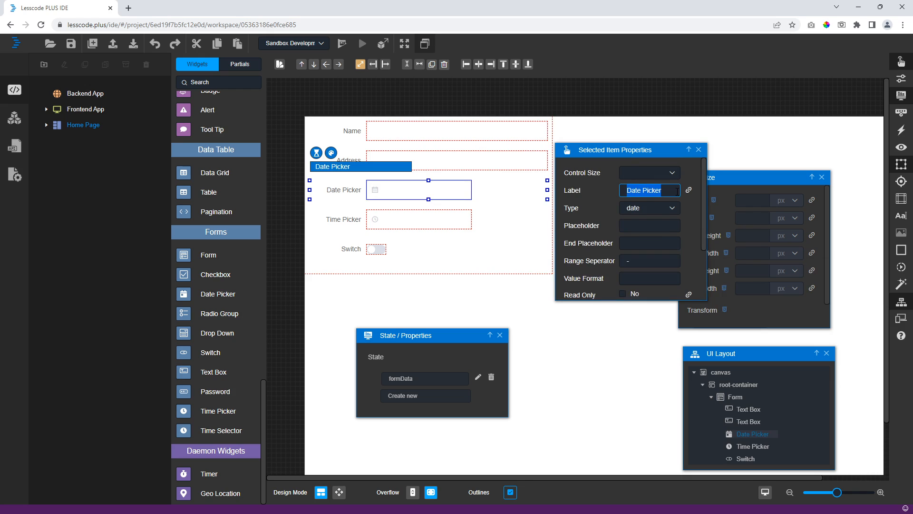
type("Date of B")
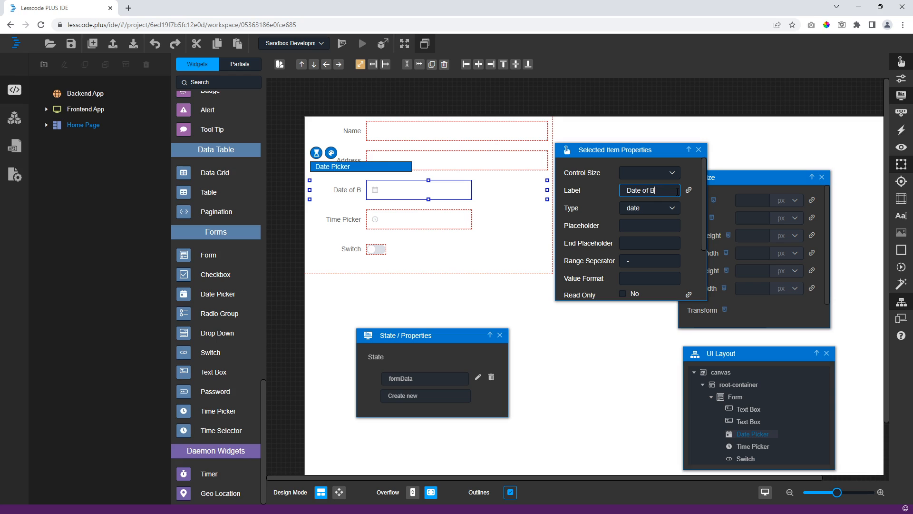
type("irth")
- Bind the date picker's value to formData with Scope current and Sub Field dob
scroll(685, 240, "down", 2)
left_click(689, 284)
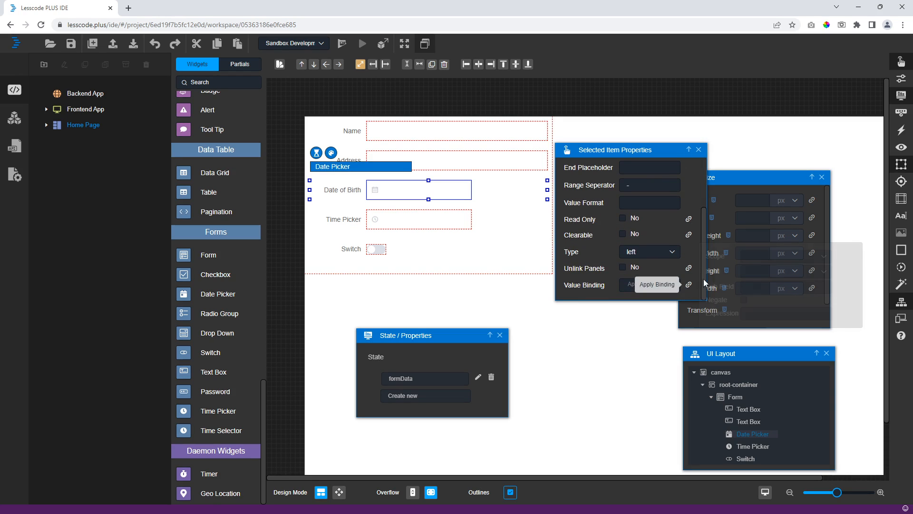
left_click(787, 260)
left_click(780, 312)
left_click(775, 272)
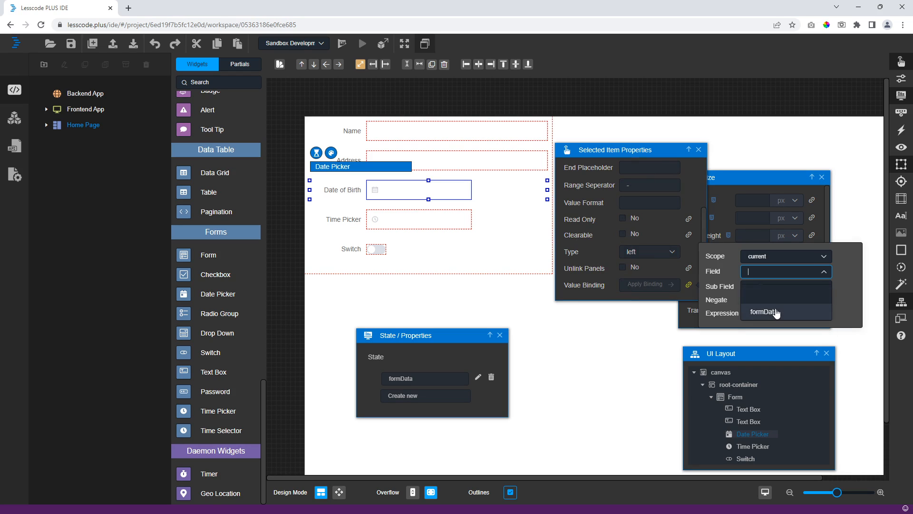
left_click(776, 312)
left_click(768, 288)
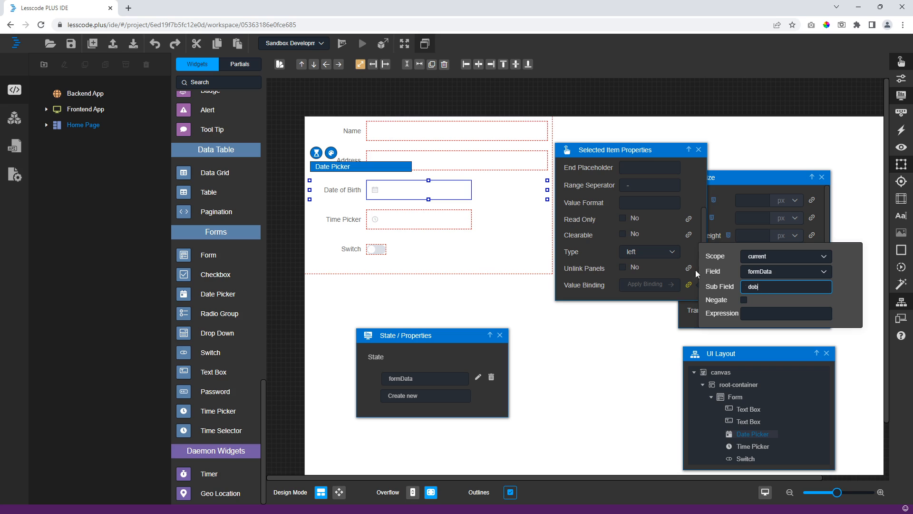
left_click(447, 226)
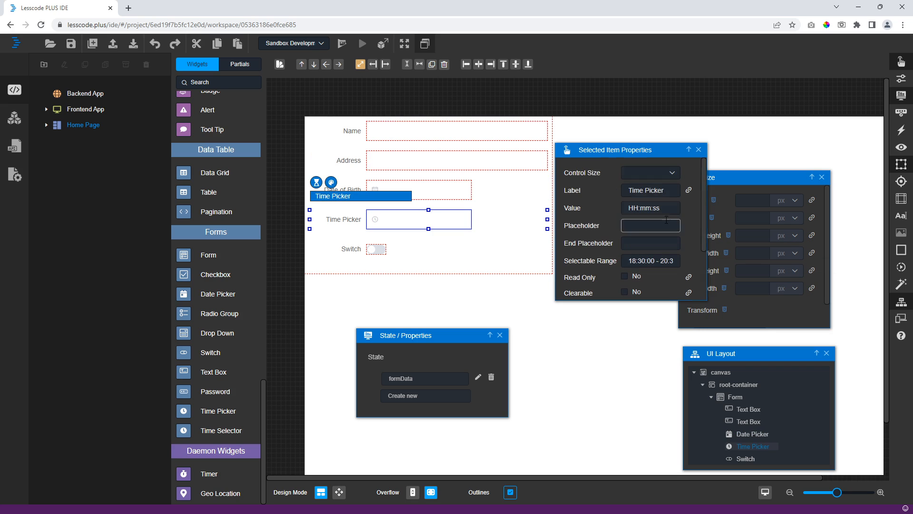
- Label the time picker 'Time of Birth' and bind its value to formData's tob sub field
triple_click(662, 191)
type("T")
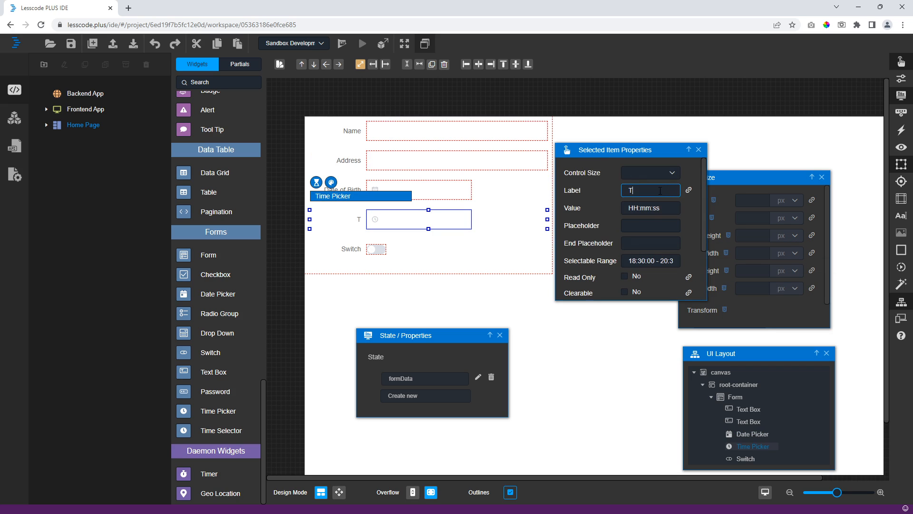
type("ime of Birth")
scroll(662, 214, "down", 3)
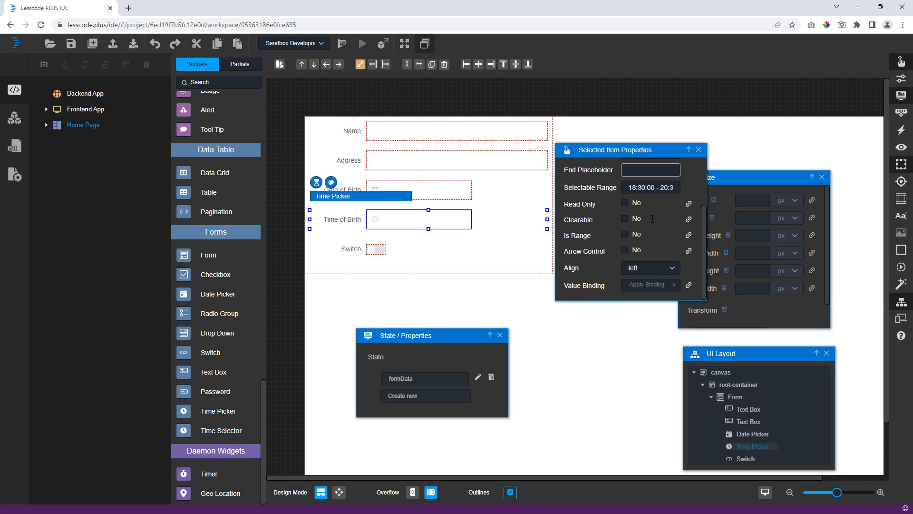
left_click(691, 285)
left_click(784, 256)
left_click(758, 301)
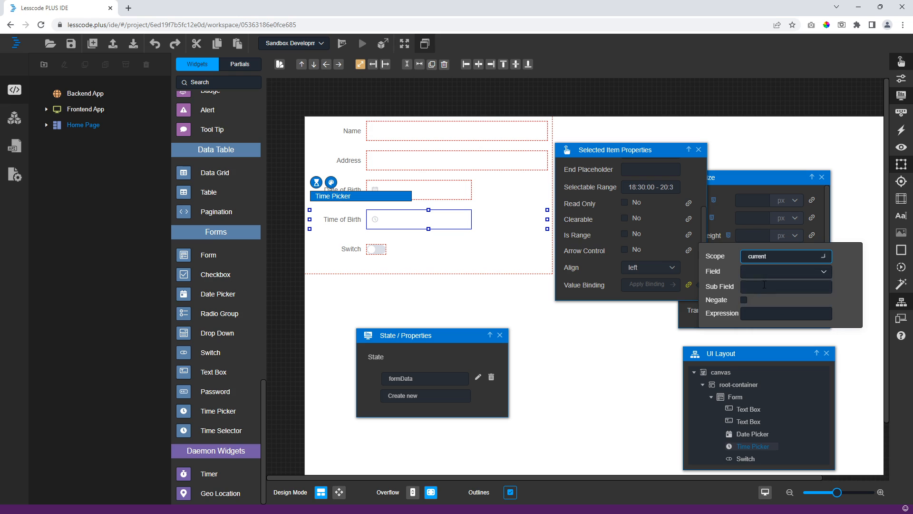
left_click(760, 309)
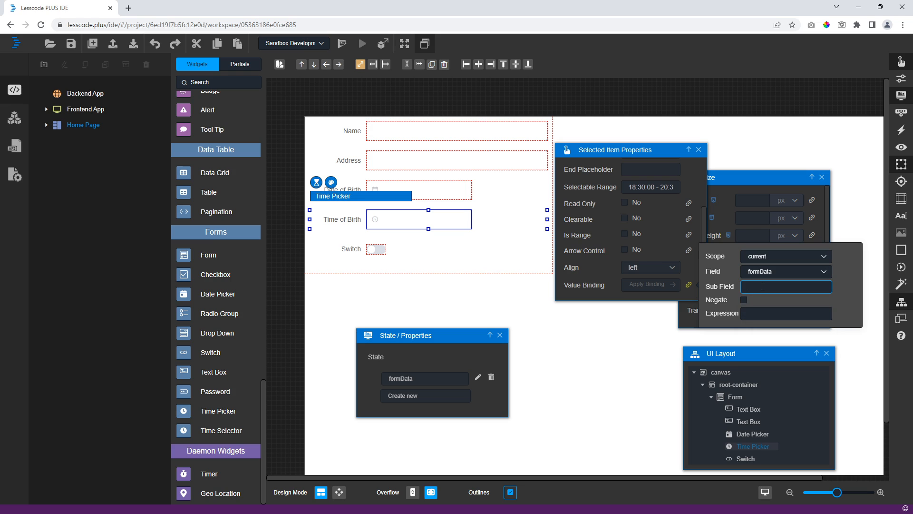
- Label the switch 'Married?' and bind its Selected state to formData's isMarried sub field
left_click(382, 254)
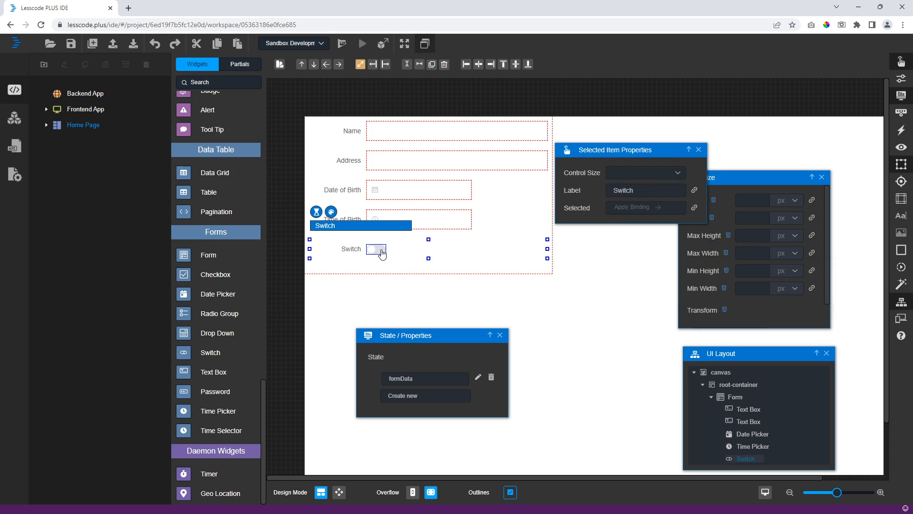
double_click(656, 190)
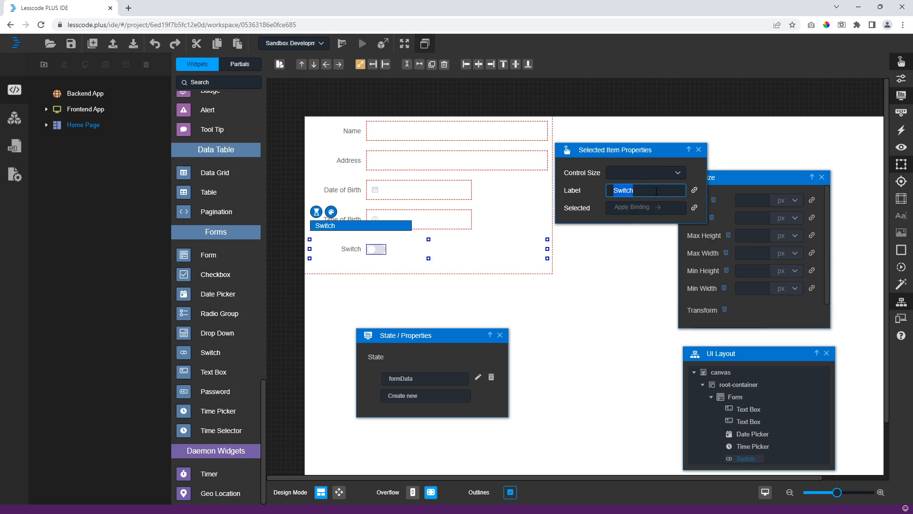
type("Married?")
left_click(695, 208)
left_click(762, 181)
left_click(764, 239)
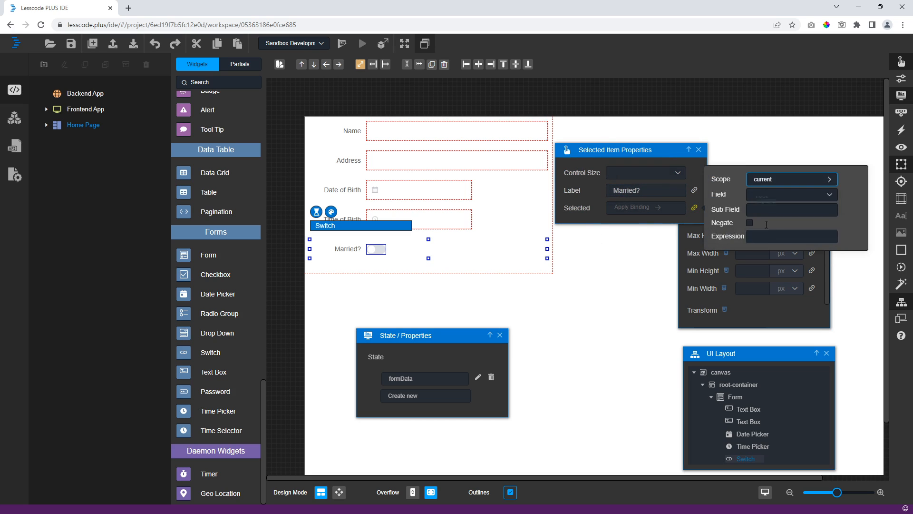
left_click(768, 196)
left_click(769, 234)
left_click(781, 208)
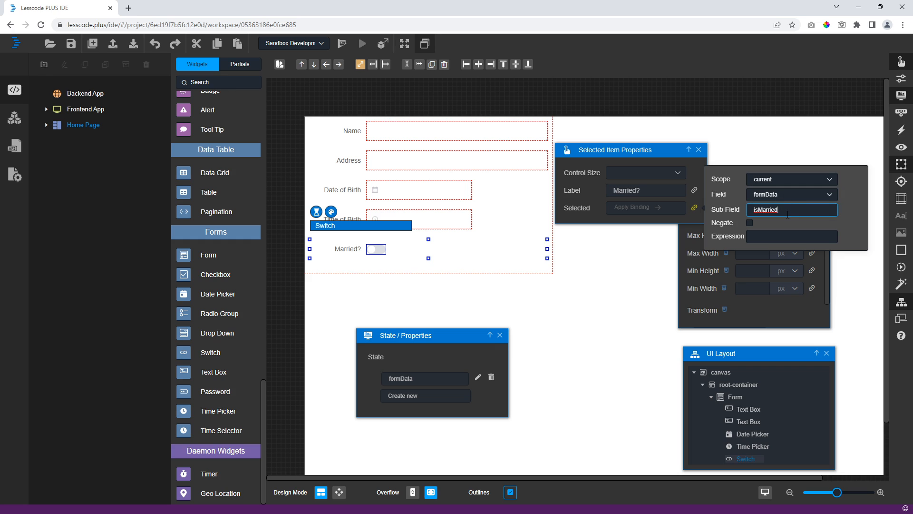
left_click(290, 240)
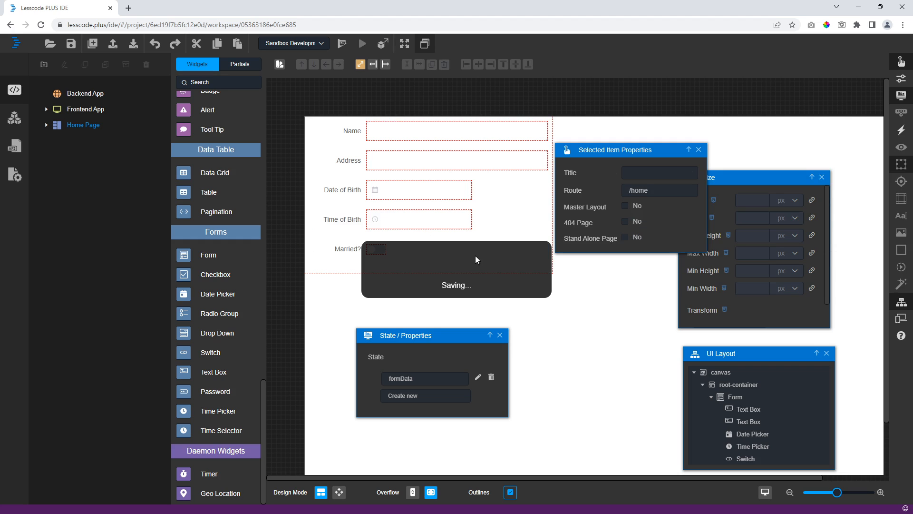
- Select the Name text box on the canvas
left_click(490, 136)
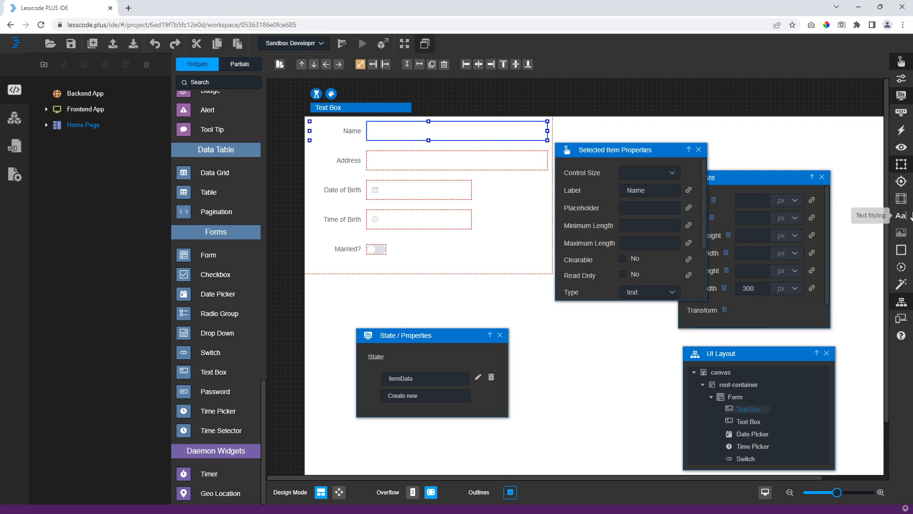
- Add Empty value validation rules to the Name and Address text boxes
left_click(901, 112)
left_click(645, 162)
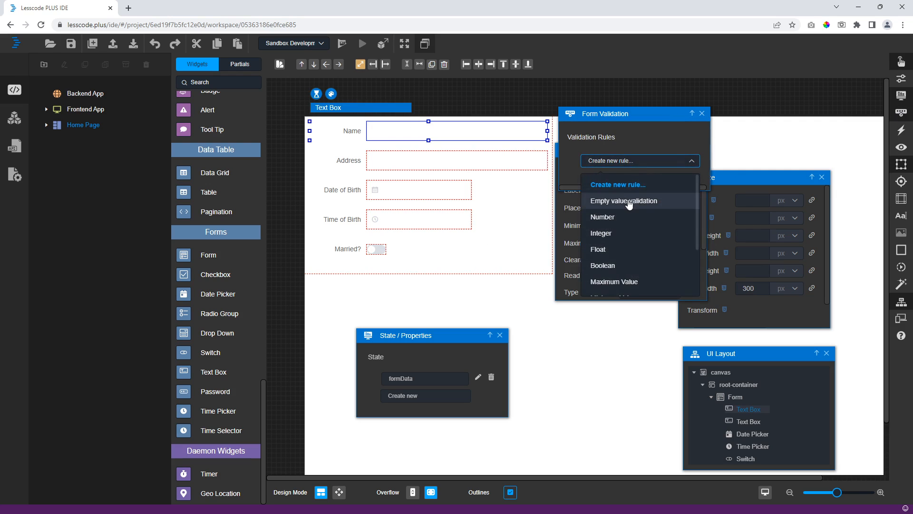
left_click(646, 202)
left_click(637, 161)
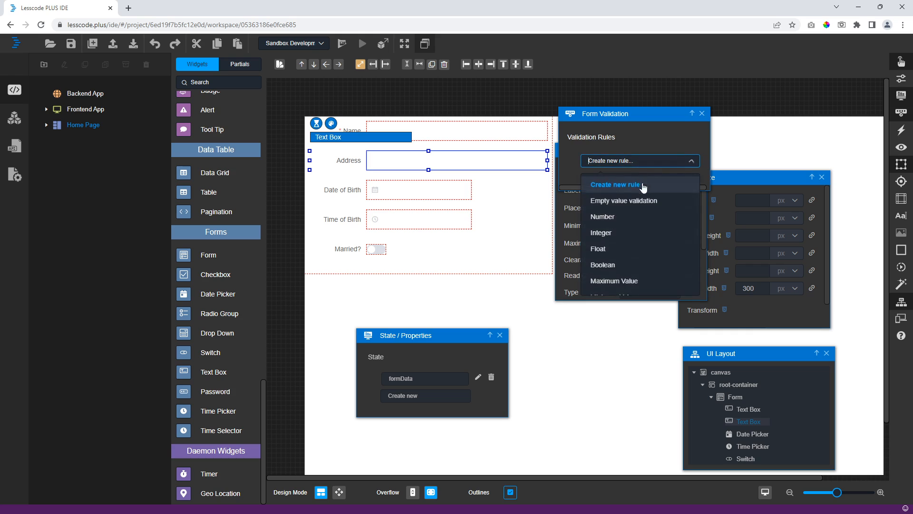
left_click(648, 201)
- Add Empty value validation rules to the Date of Birth and Time of Birth pickers
left_click(485, 196)
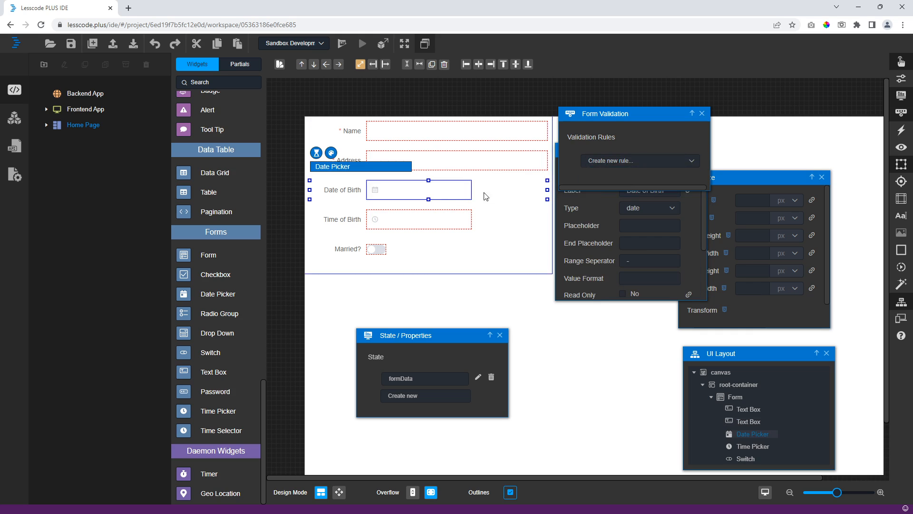
left_click(637, 161)
left_click(647, 199)
left_click(470, 221)
left_click(469, 220)
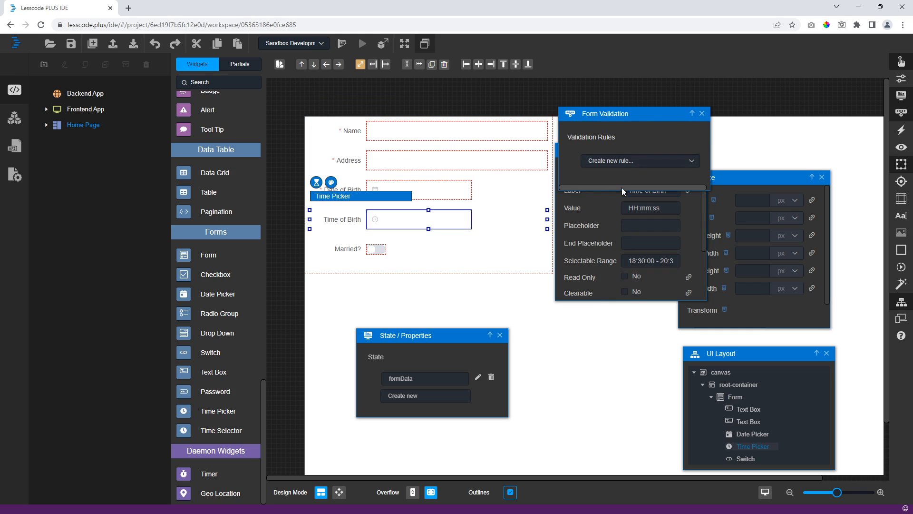
left_click(637, 161)
left_click(647, 199)
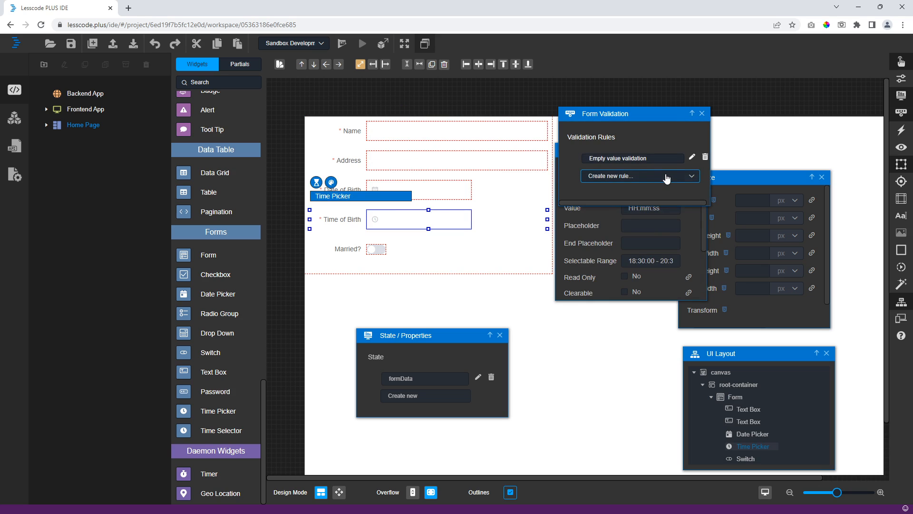
left_click(637, 175)
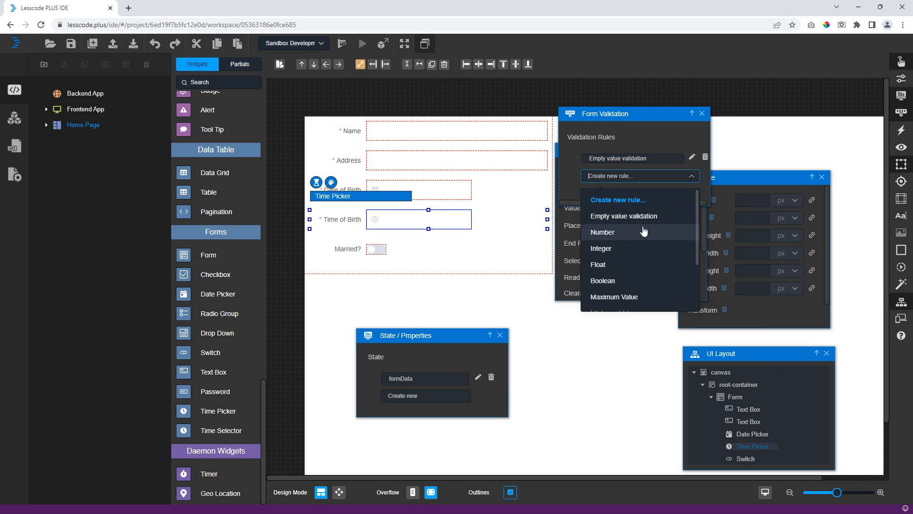
scroll(626, 253, "down", 1)
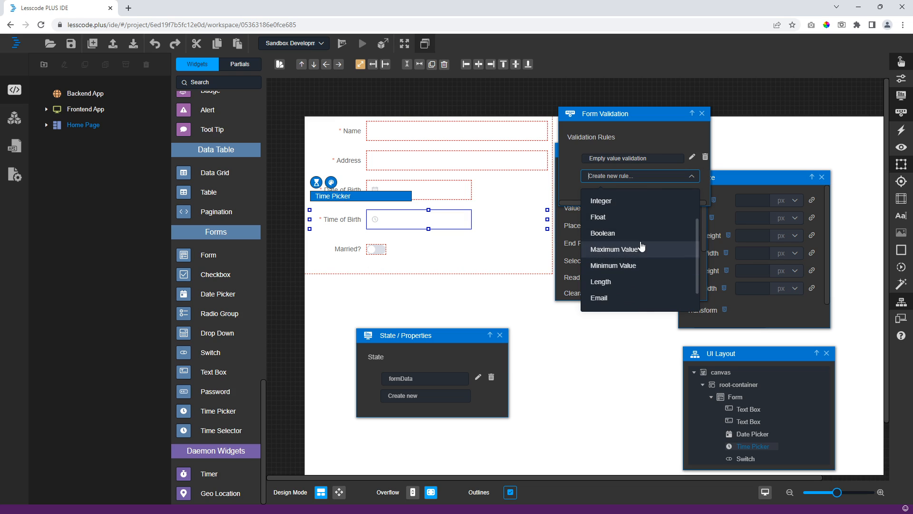
scroll(640, 250, "down", 1)
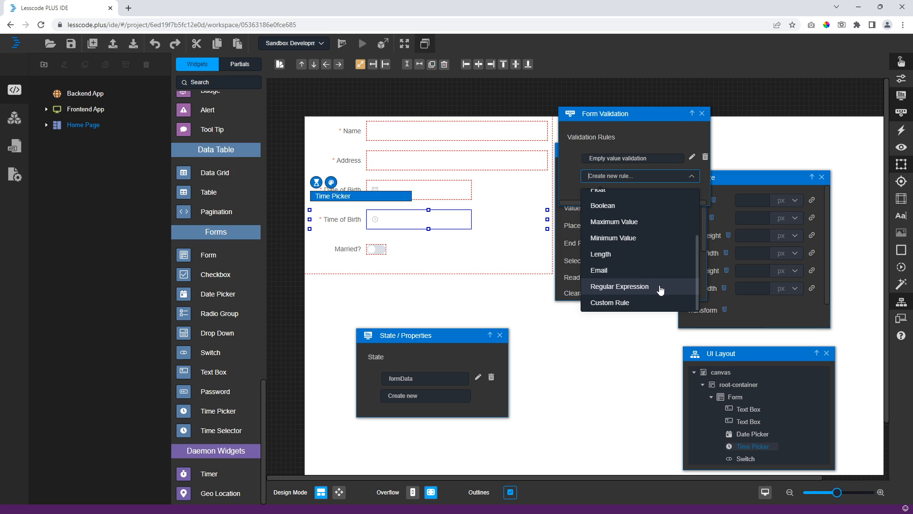
left_click(545, 106)
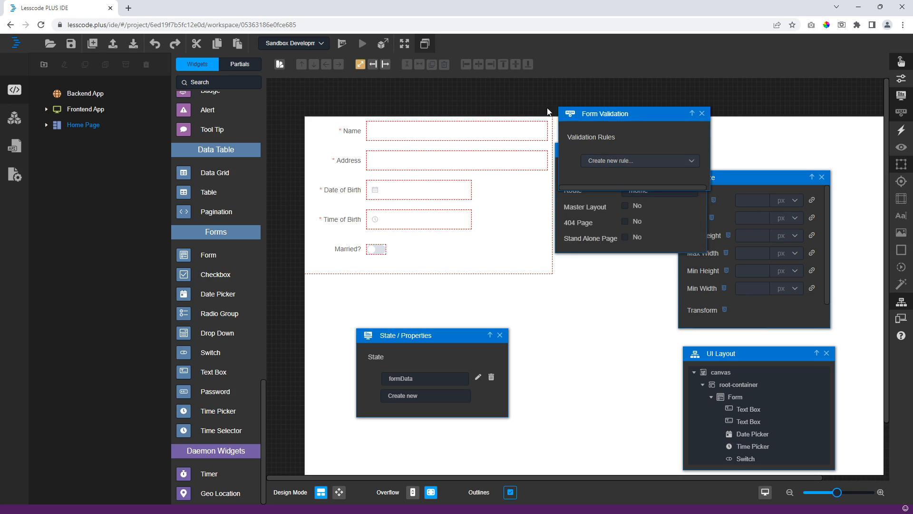
- Save the project and add a Button widget after the form, moved out under root-container
left_click(71, 43)
left_click_drag(265, 400, 232, 90)
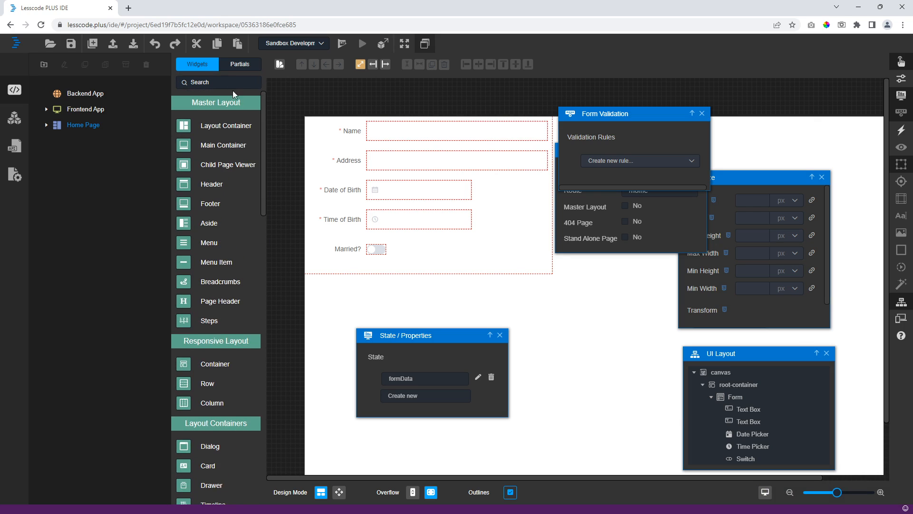
left_click(227, 83)
type("button")
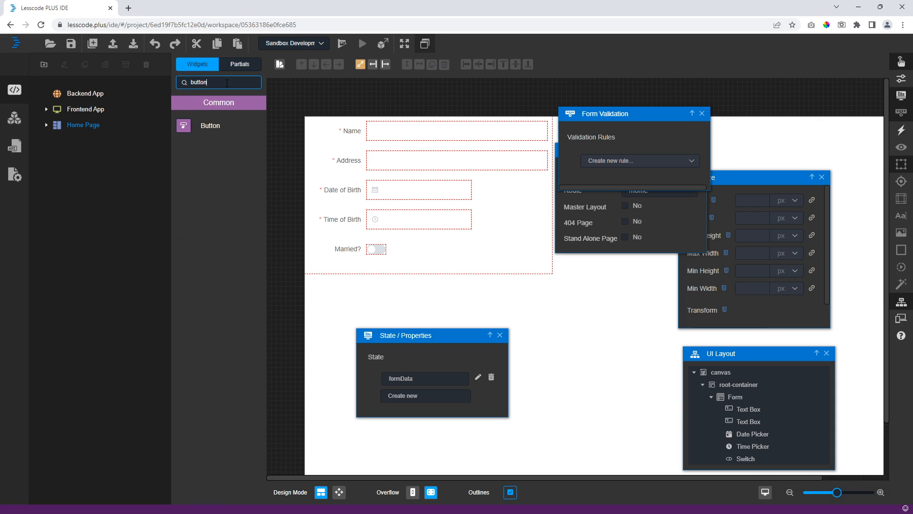
left_click_drag(219, 137, 512, 253)
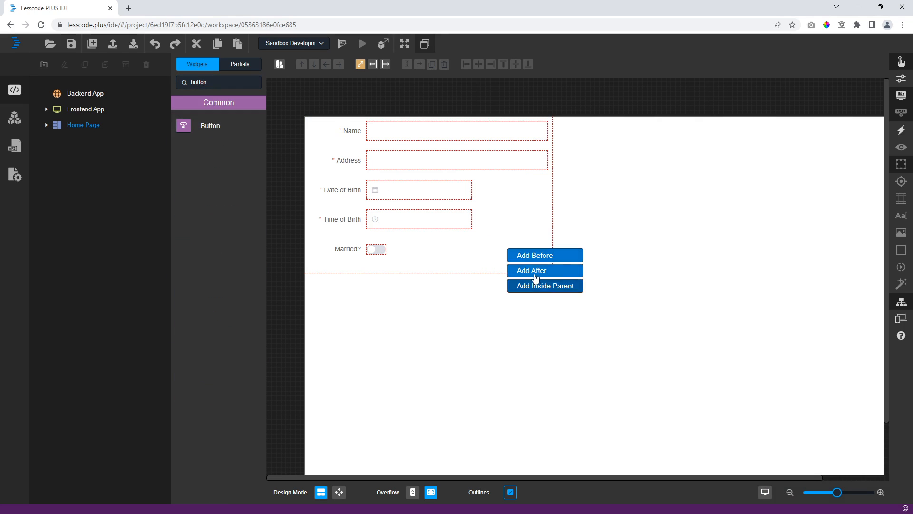
left_click(522, 270)
left_click(339, 285)
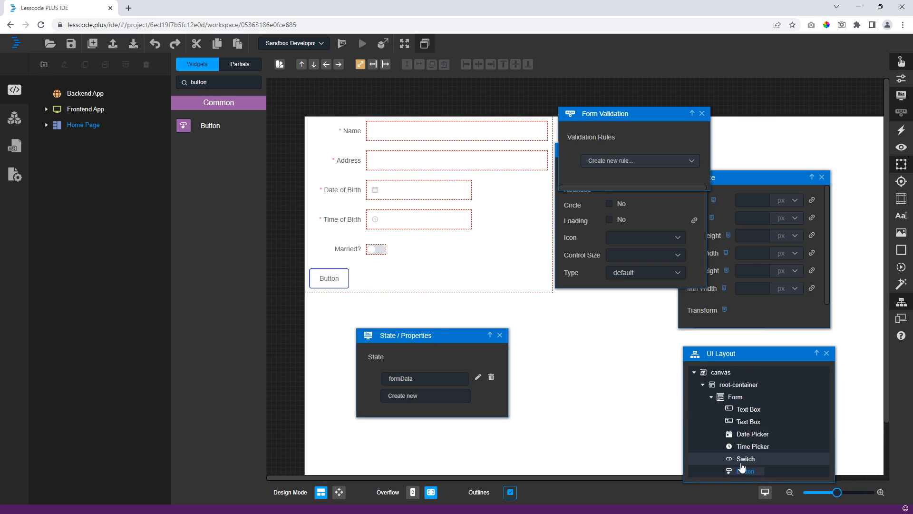
left_click_drag(744, 471, 734, 402)
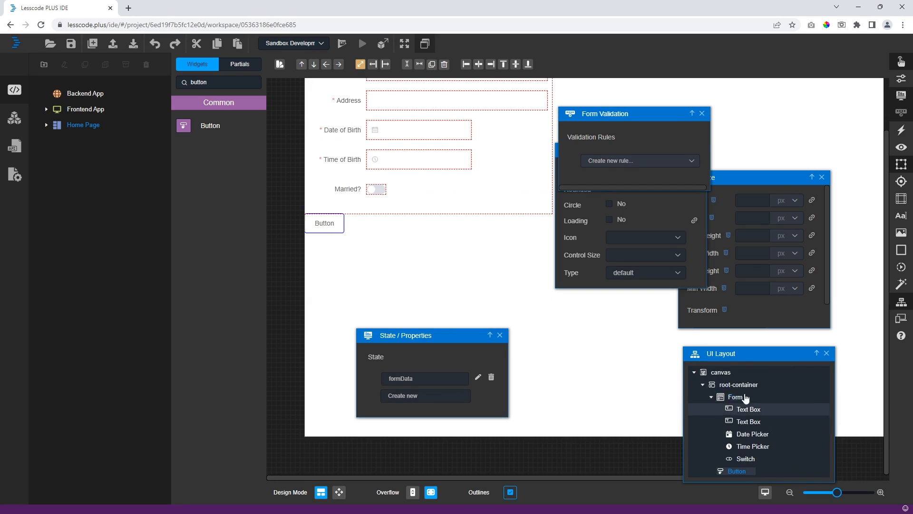
left_click(711, 396)
- Caption the button 'Submit', give it the primary style, and place it below the form
left_click(325, 224)
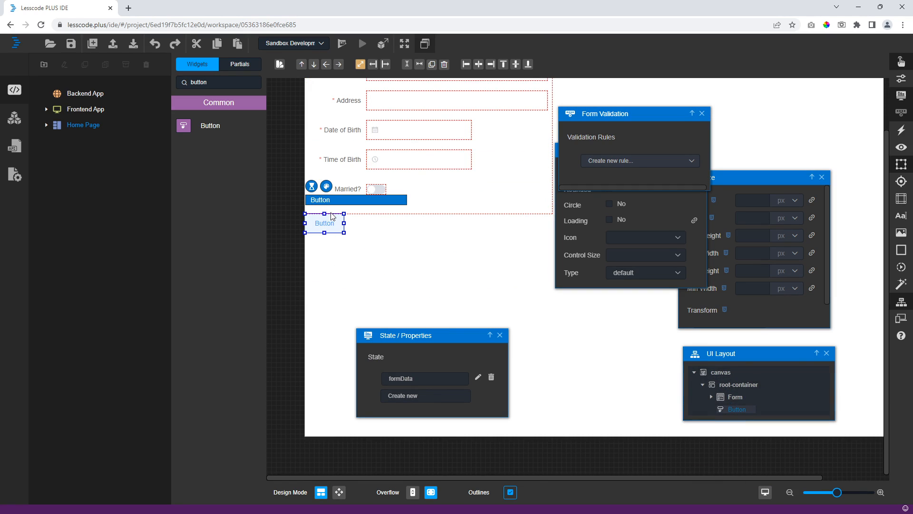
left_click(325, 186)
key("ctrl+a")
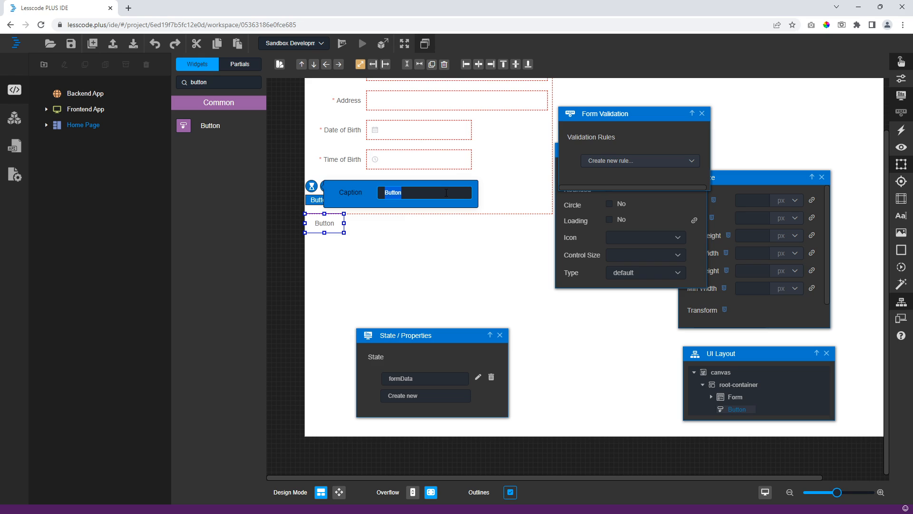
type("Submit")
left_click(900, 78)
left_click(655, 272)
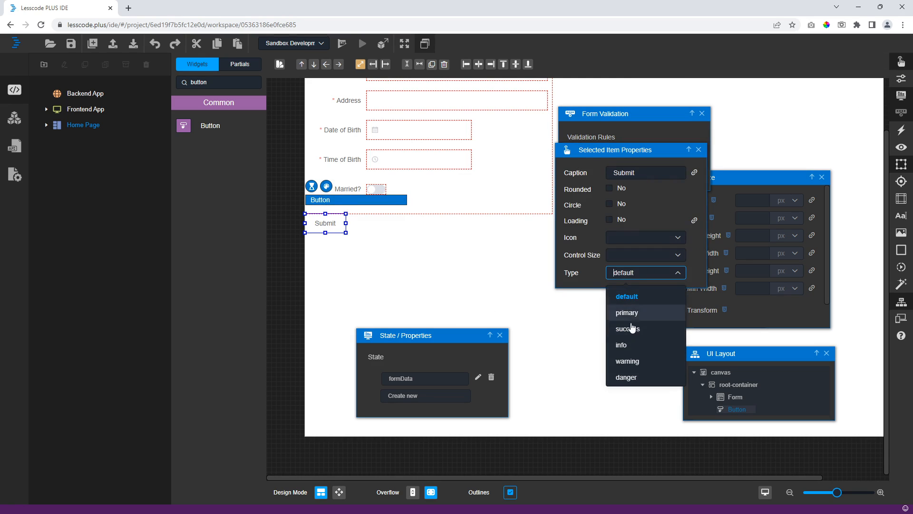
left_click(626, 313)
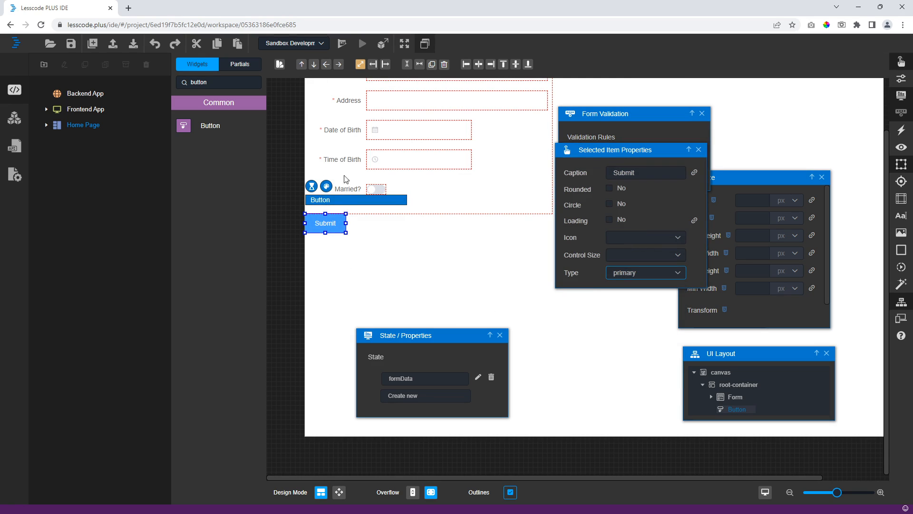
left_click(373, 63)
left_click_drag(326, 215, 326, 231)
- Set the form's label position to right, keep label width 120, and make controls small
left_click(509, 173)
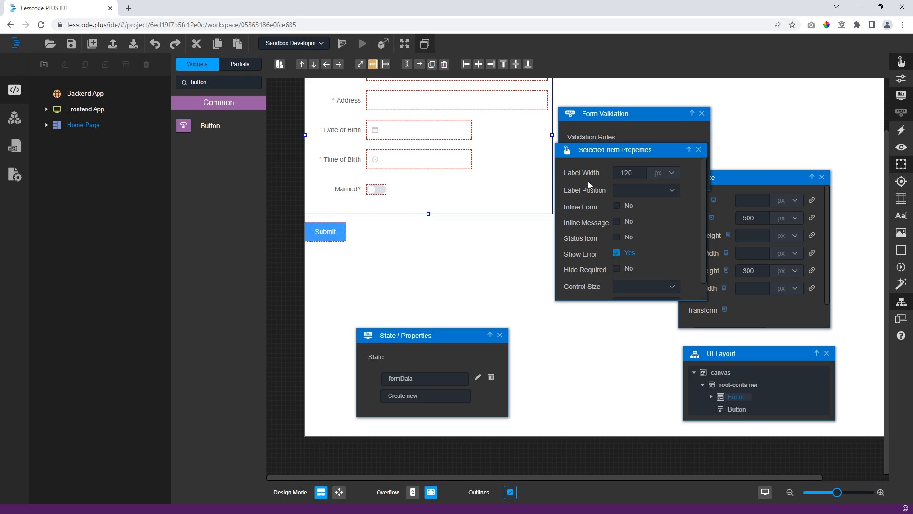
left_click(637, 191)
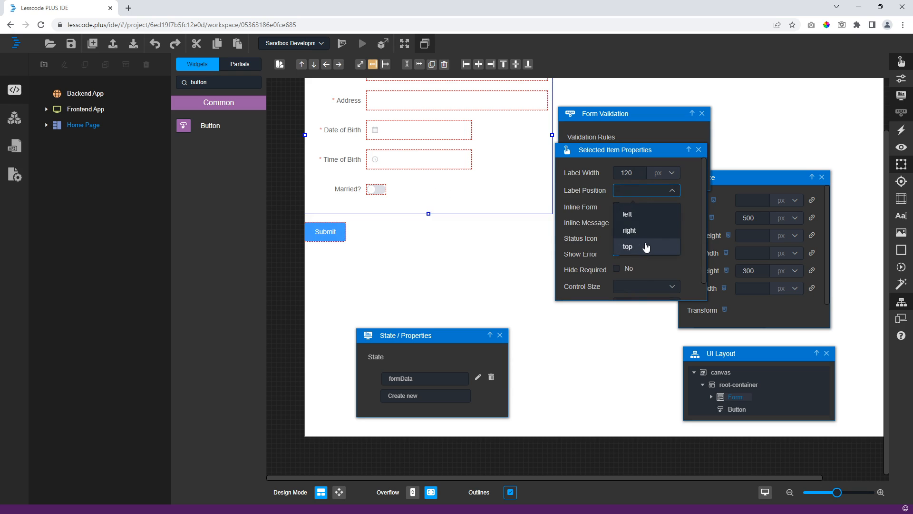
left_click(646, 246)
left_click(645, 192)
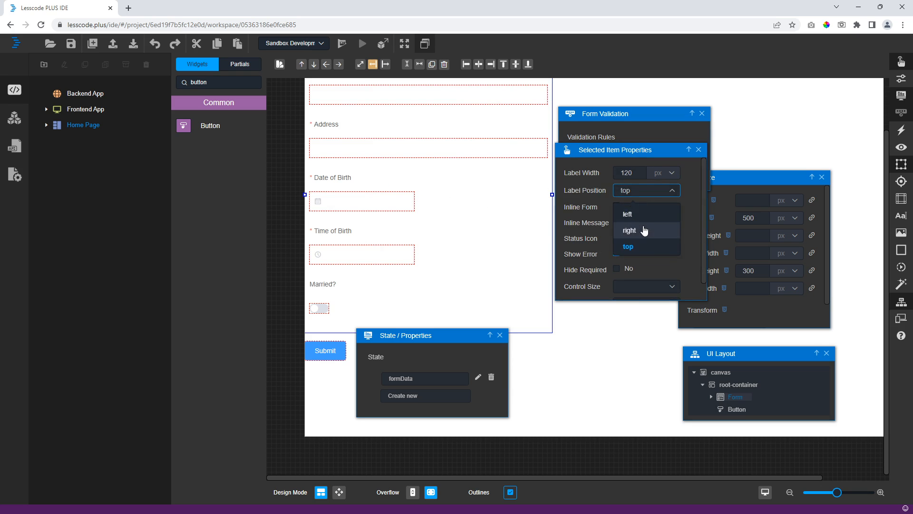
left_click(629, 231)
double_click(629, 173)
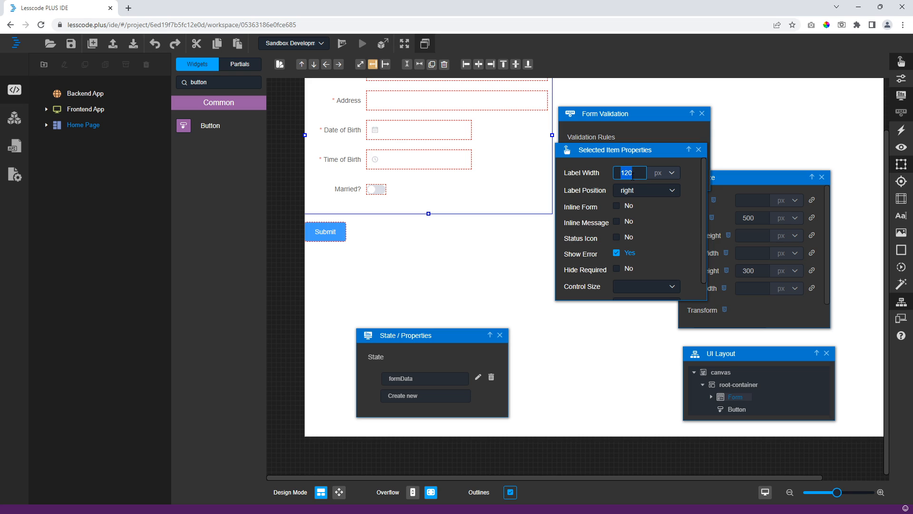
left_click(627, 209)
left_click(649, 286)
left_click(627, 341)
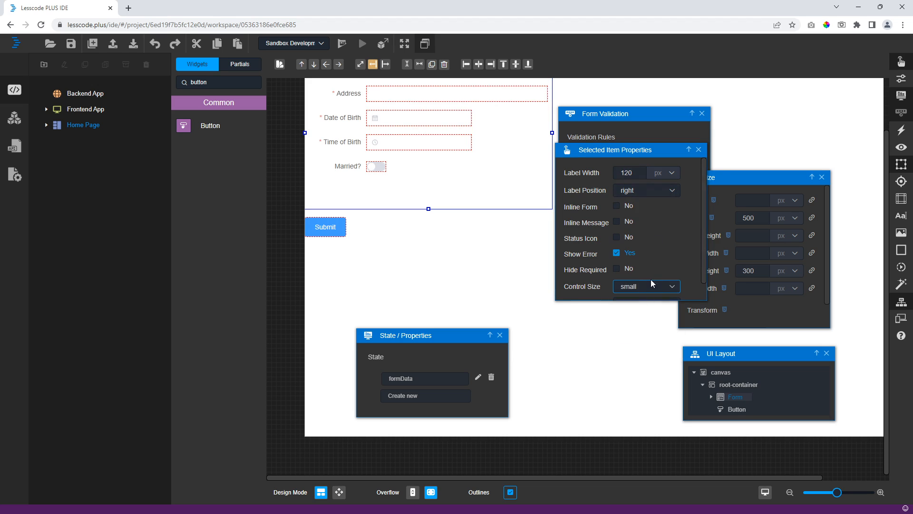
left_click(651, 285)
left_click(632, 353)
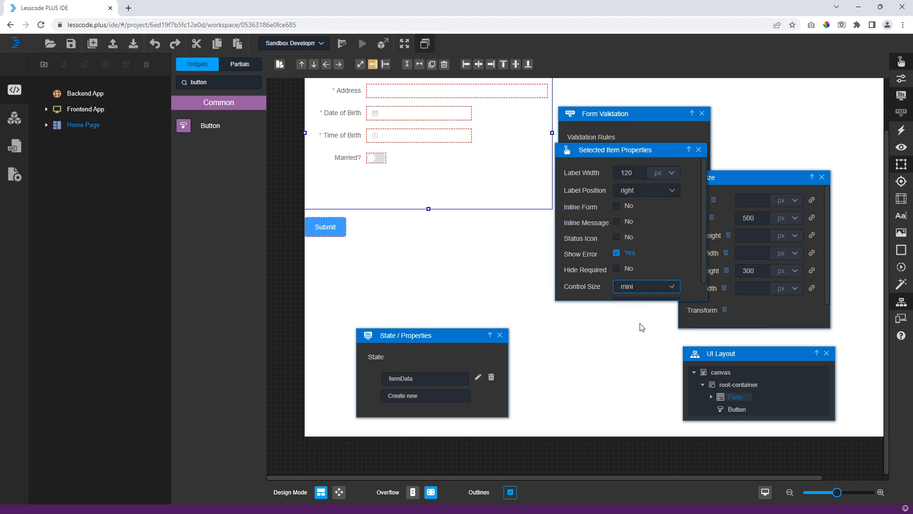
left_click(652, 287)
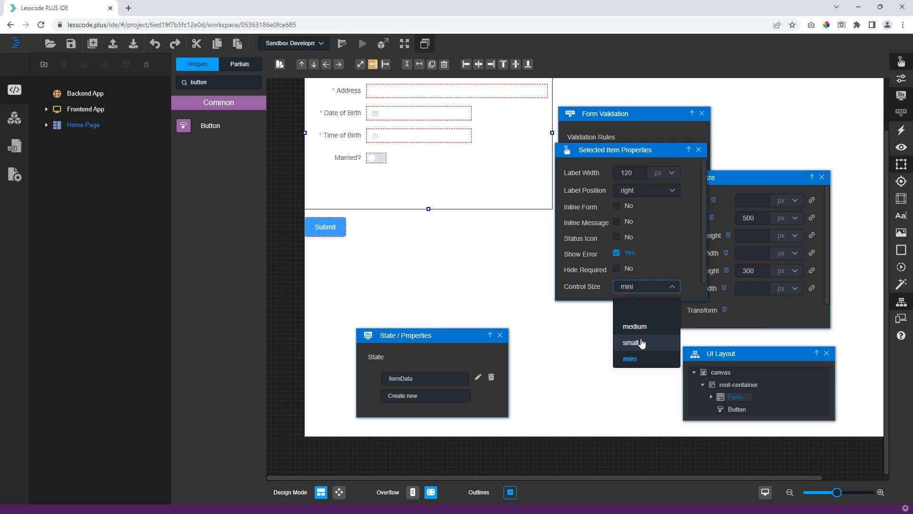
left_click(642, 343)
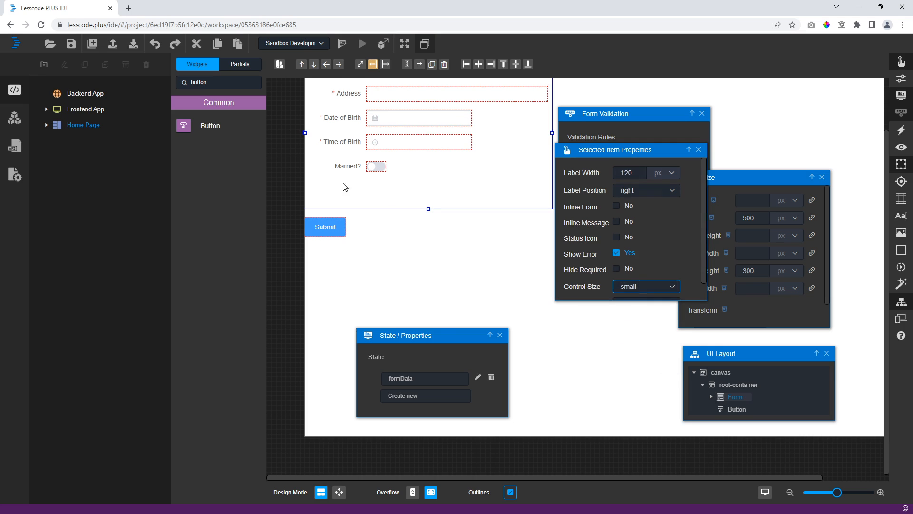
- Create a new Click event handler for the Submit button
left_click(283, 189)
scroll(285, 190, "up", 2)
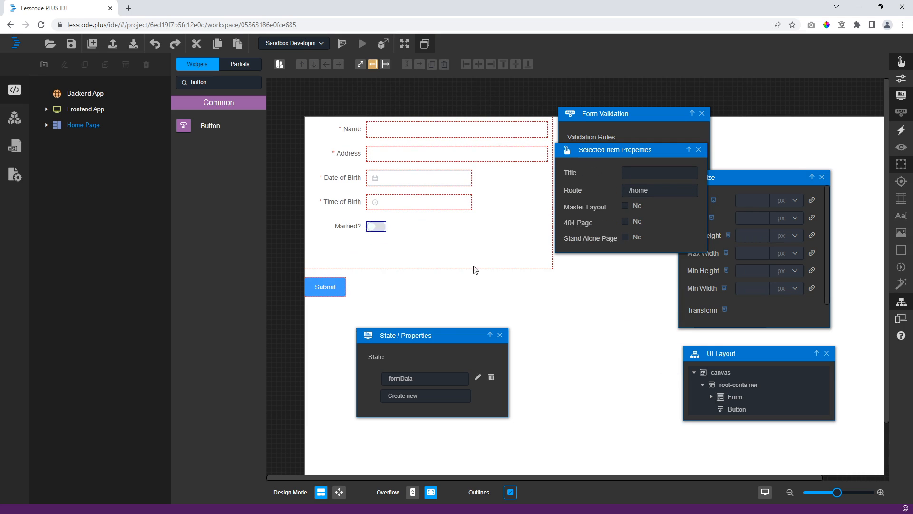
left_click(328, 287)
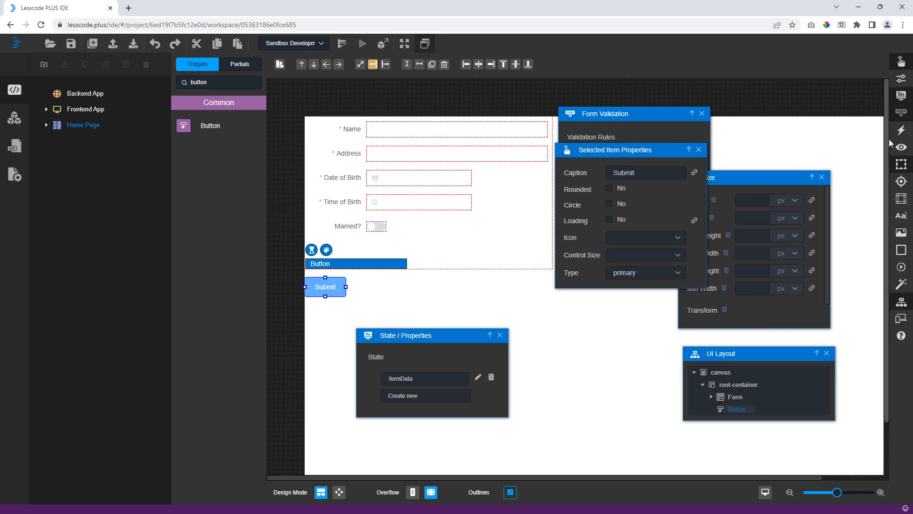
left_click(901, 130)
left_click(581, 355)
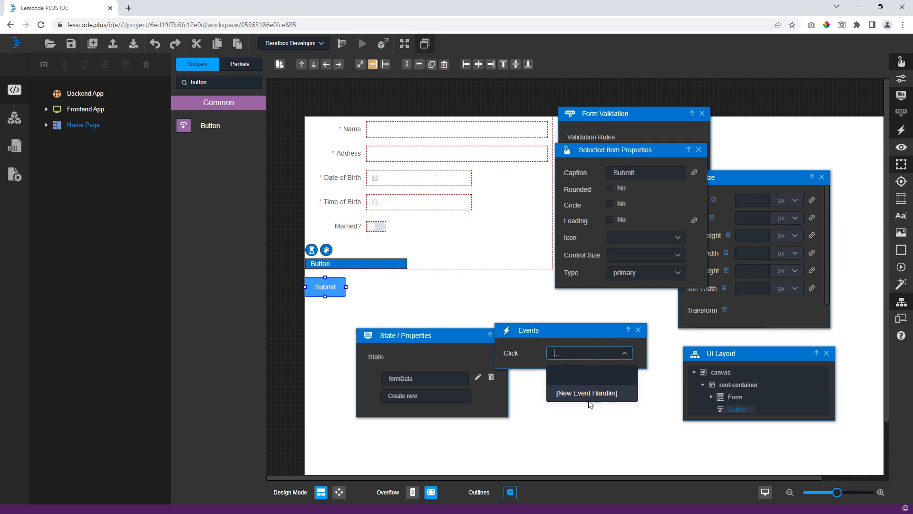
left_click(587, 393)
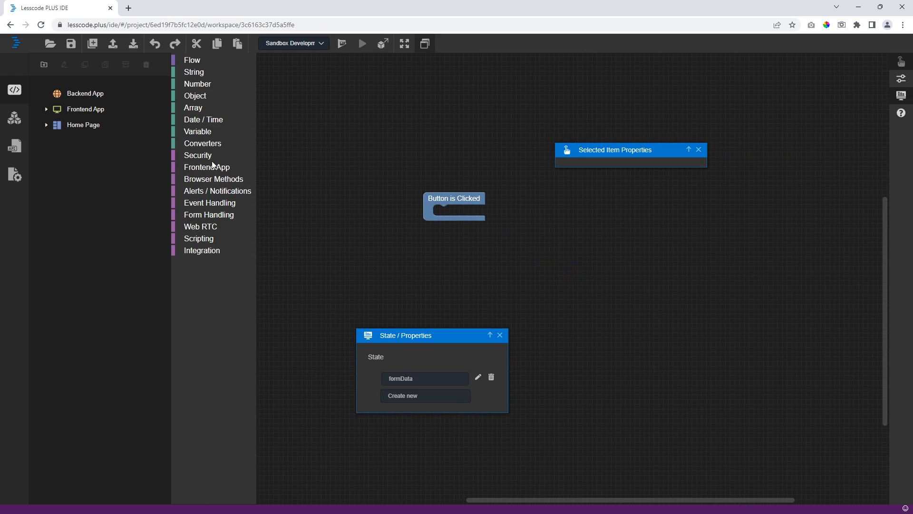
- Add a Validate Form step for Form to the click handler, storing its result as isValidated
left_click(209, 216)
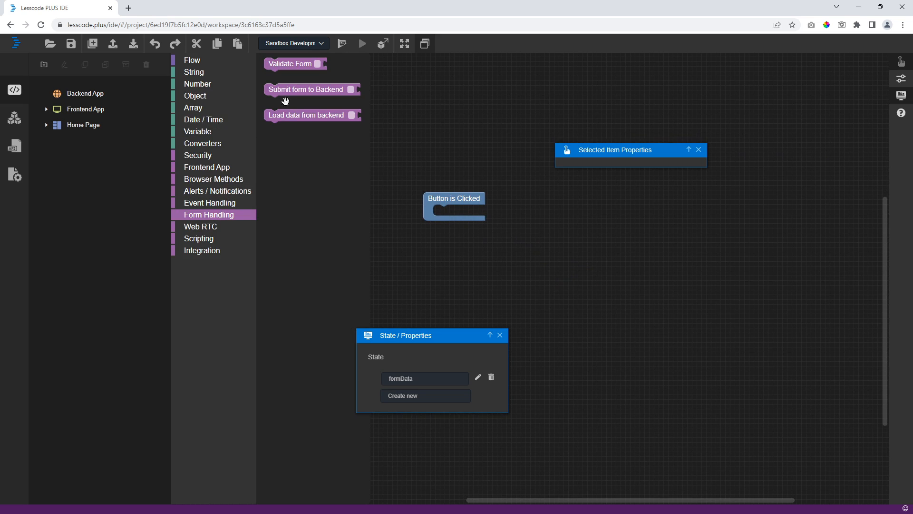
left_click_drag(297, 63, 468, 205)
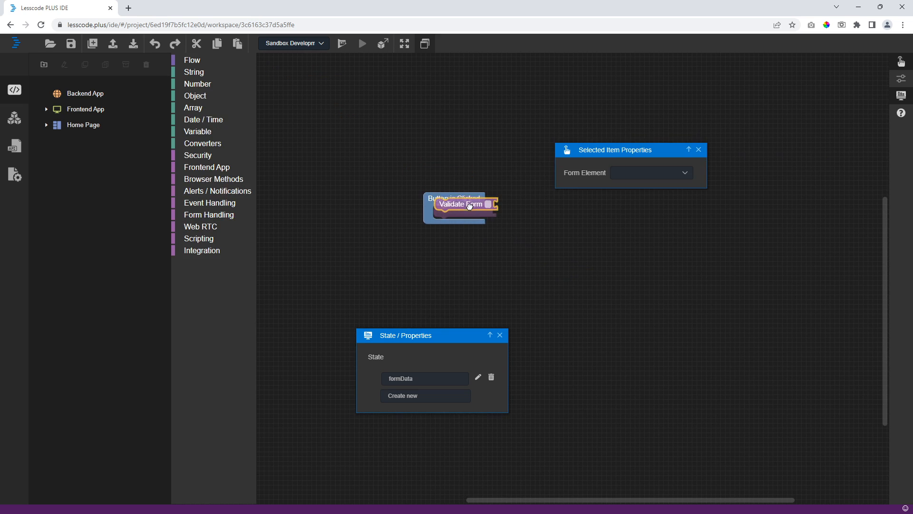
left_click(632, 173)
left_click(629, 213)
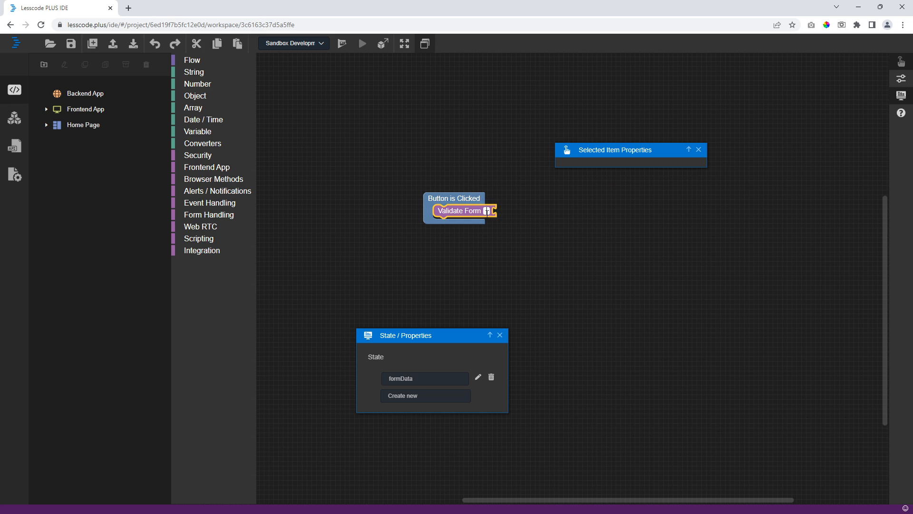
type("isValidated")
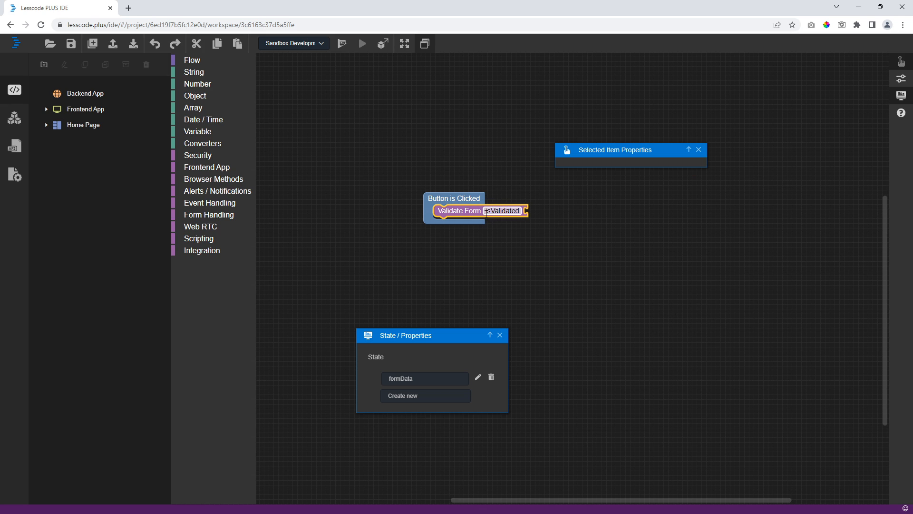
key("Return")
- Add an empty If block below the validation step
left_click(504, 211)
left_click(514, 229)
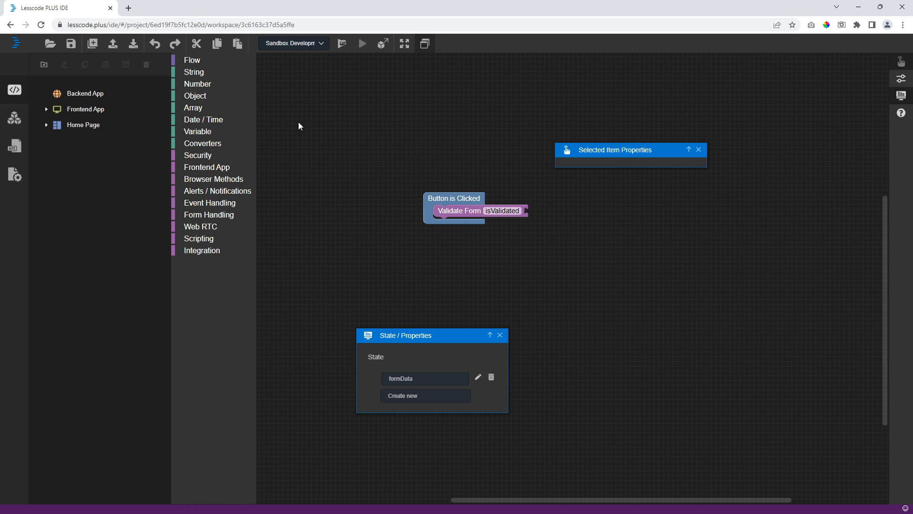
left_click(209, 60)
left_click_drag(284, 165, 466, 235)
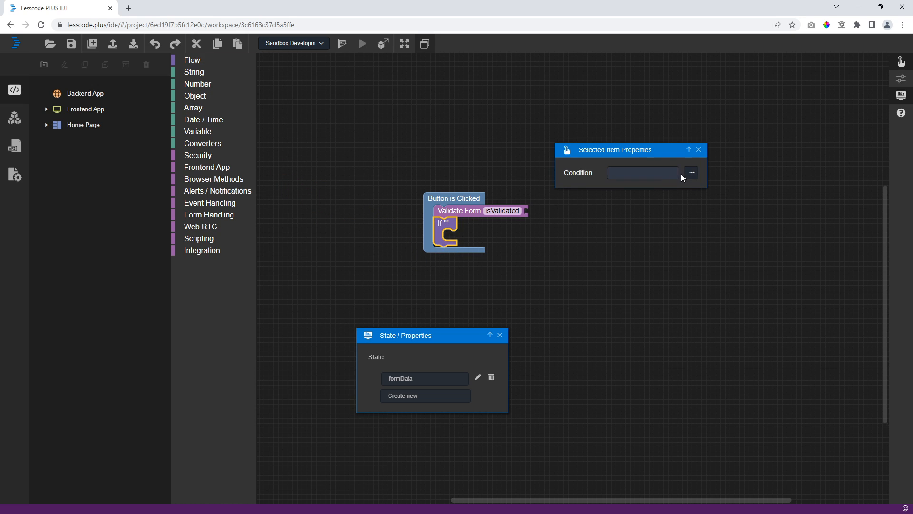
- Build the If condition isValidated = true in the Expression Editor
left_click(689, 173)
scroll(472, 141, "down", 1)
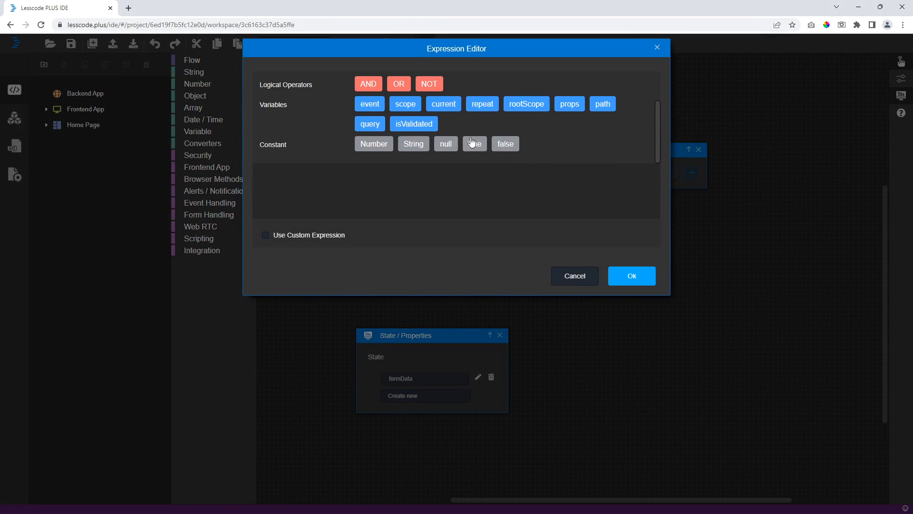
left_click(417, 128)
scroll(407, 123, "up", 1)
left_click(365, 86)
scroll(440, 128, "down", 1)
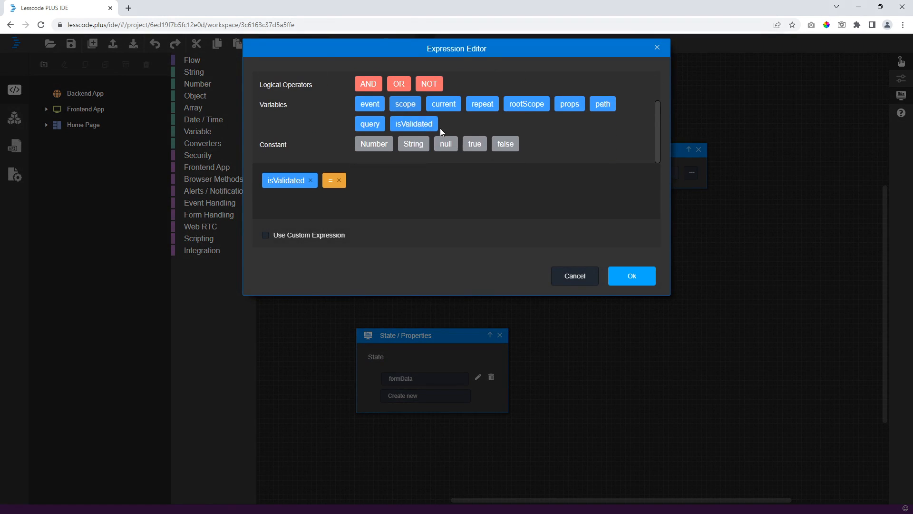
left_click(475, 144)
left_click(631, 275)
left_click(580, 282)
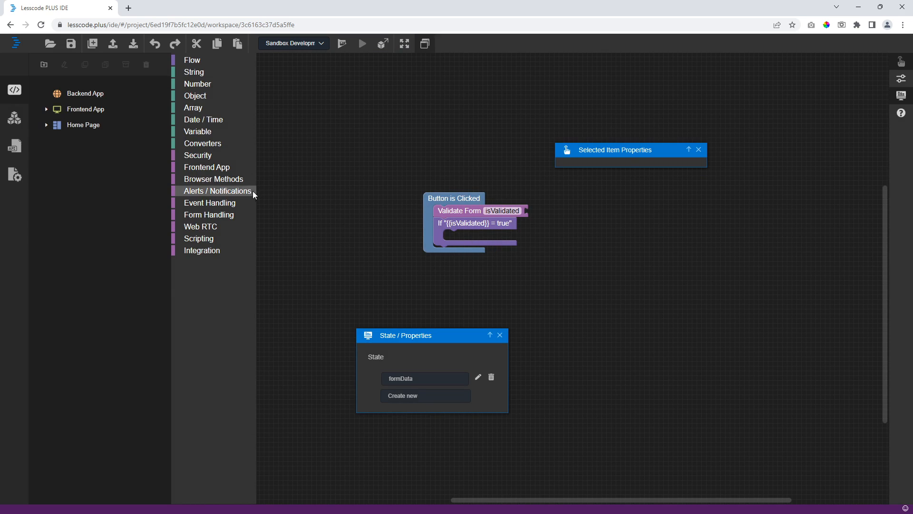
- Inside the If, add a Get Ui State Variable block reading formData
left_click(209, 131)
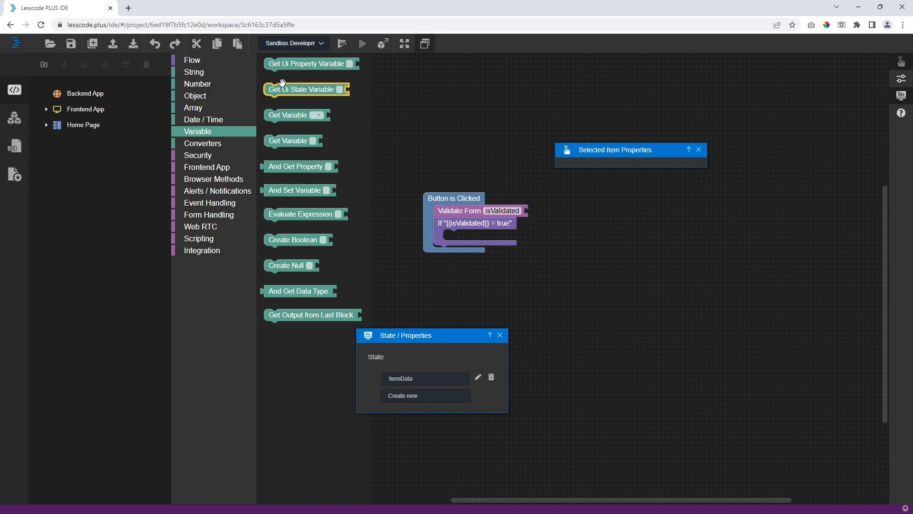
left_click_drag(282, 88, 461, 235)
left_click(630, 174)
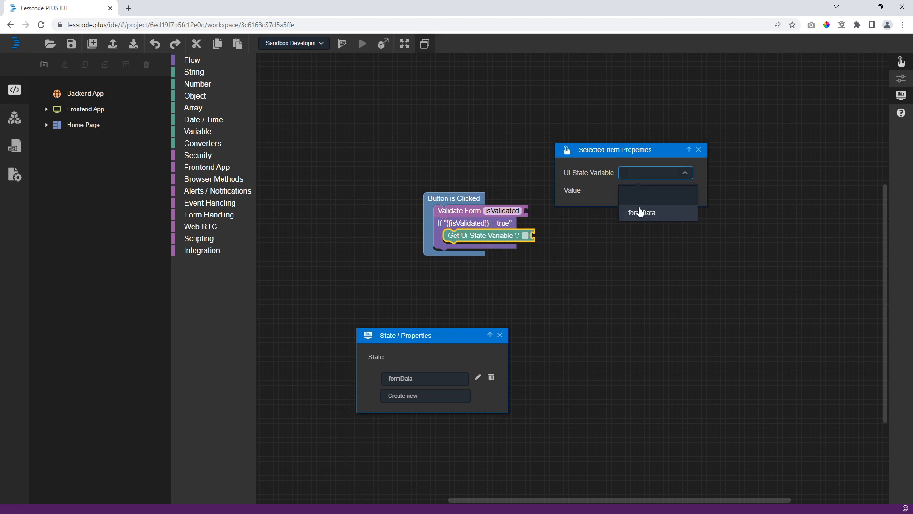
left_click(642, 210)
left_click(611, 235)
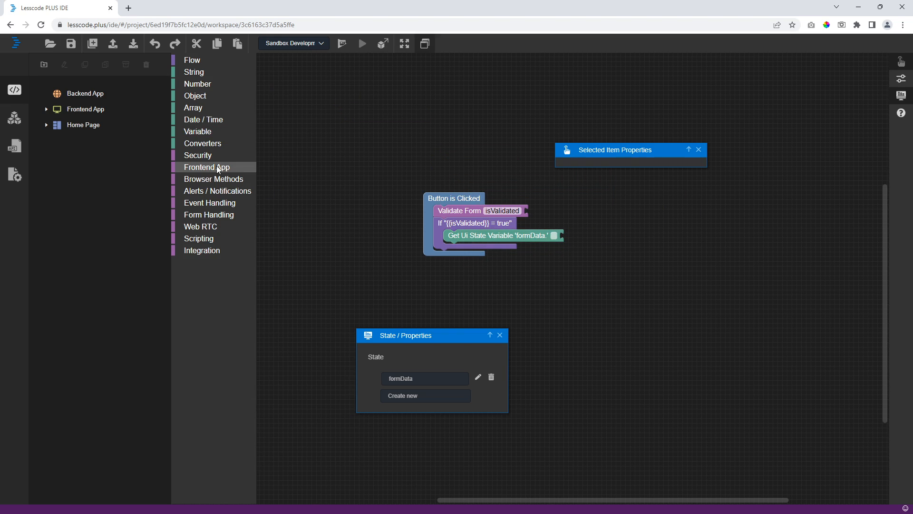
- Attach an And Log In Browser Console block after the formData read
left_click(216, 180)
left_click_drag(285, 88, 354, 106)
left_click_drag(577, 209, 571, 236)
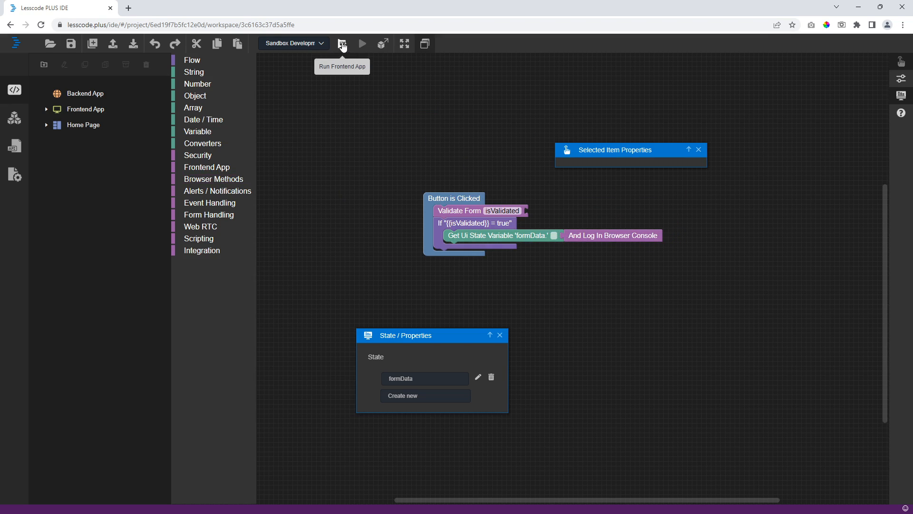
- Save, run the frontend app, and submit the empty form to trigger validation errors
left_click(71, 45)
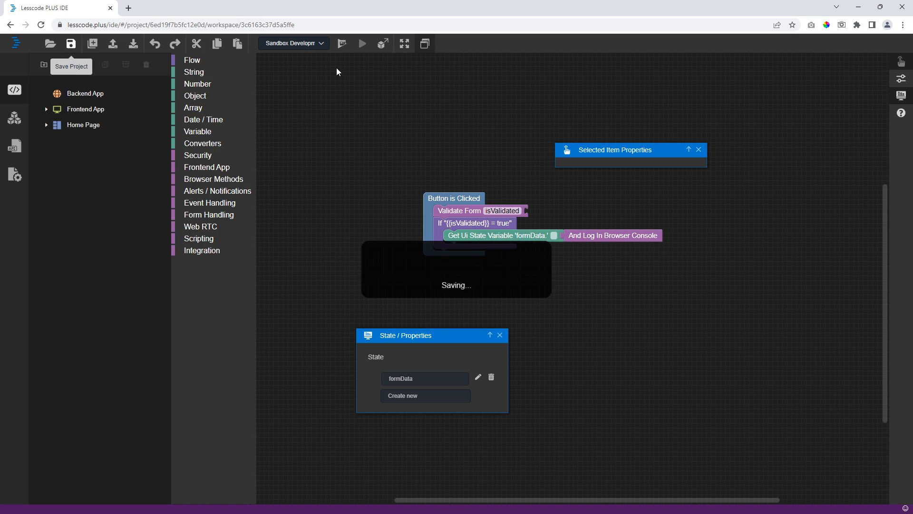
left_click(363, 44)
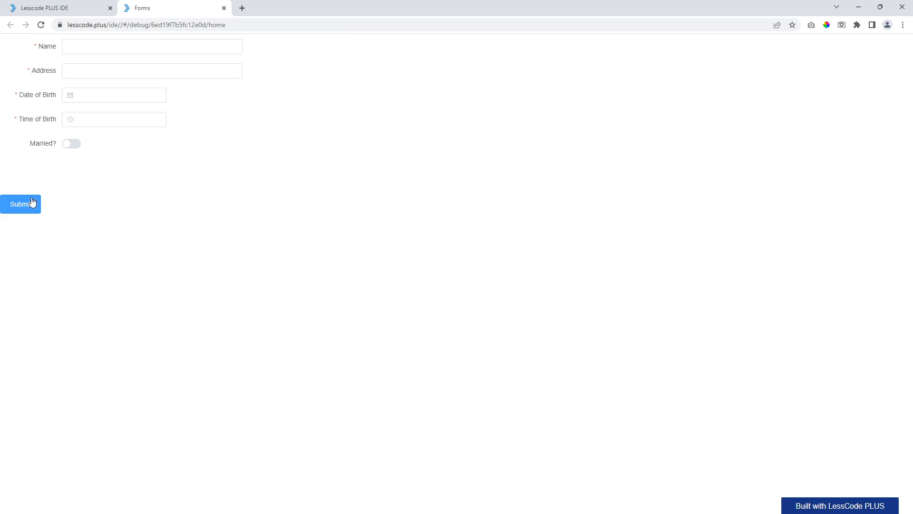
left_click(32, 202)
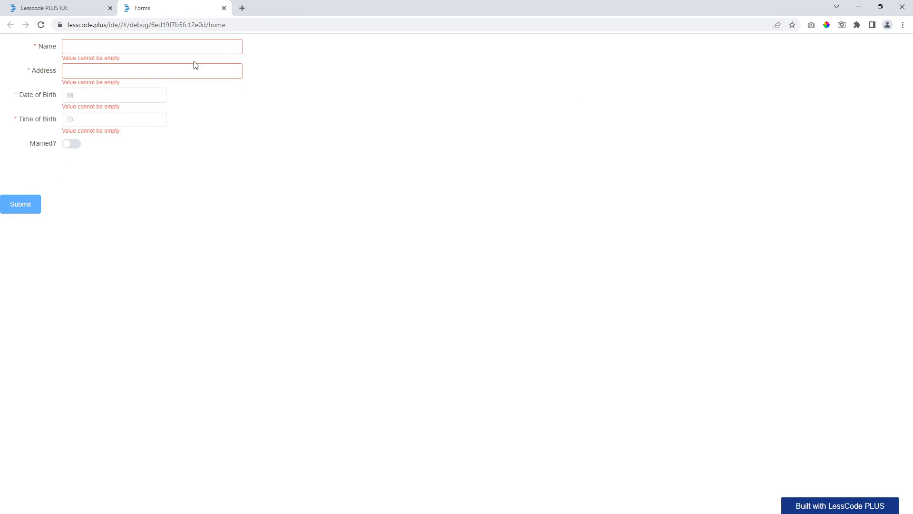
- Inspect the click event's debug trace, expanding the Validate Form and If steps
left_click(892, 46)
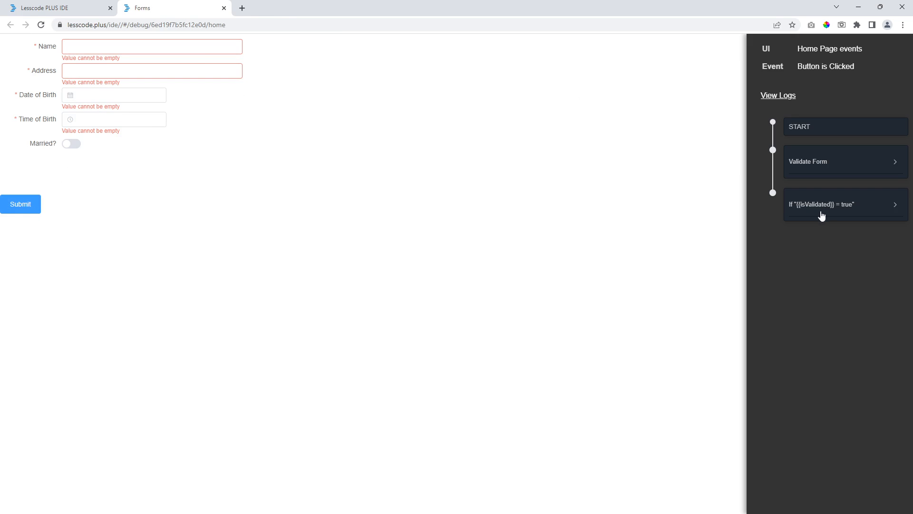
left_click(856, 212)
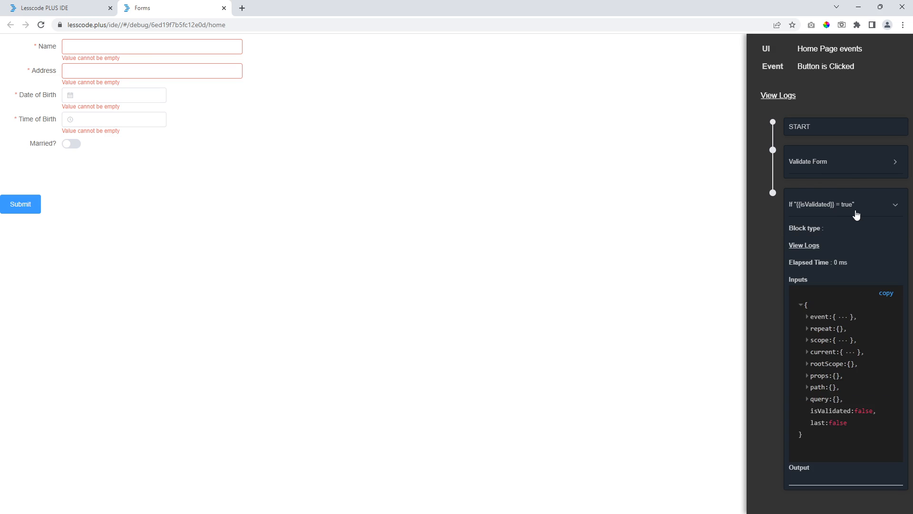
left_click(839, 164)
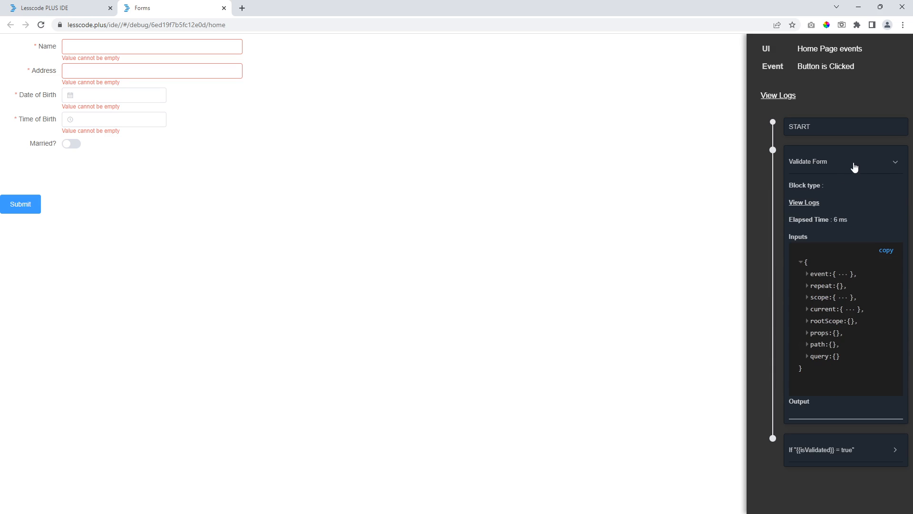
left_click(855, 167)
left_click(785, 209)
left_click(786, 210)
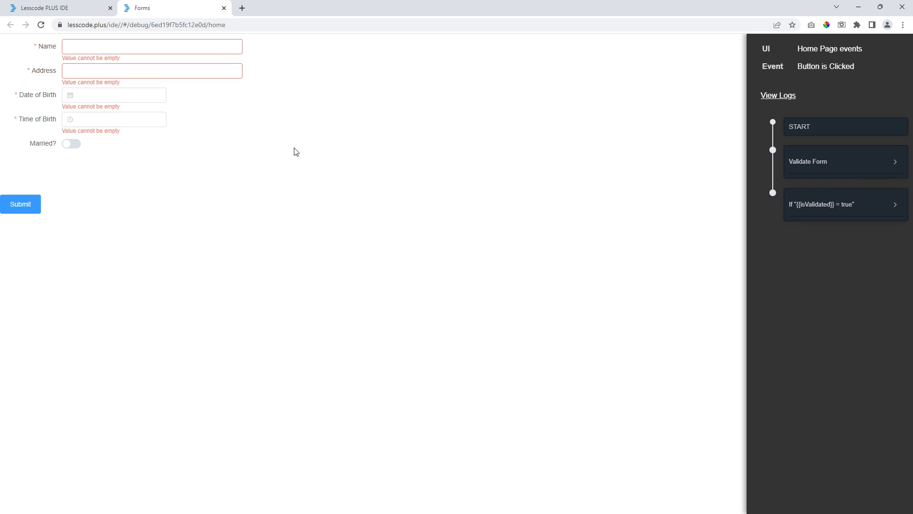
- Submit the form with Name and Address 'test', 2022-11-12, 18:30, and Married on
left_click(108, 50)
type("test")
key("Tab")
type("test")
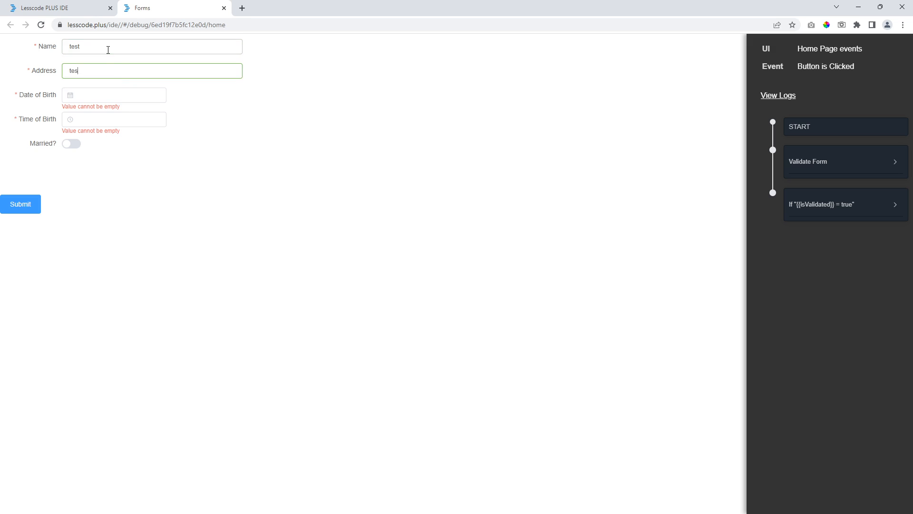
left_click(124, 95)
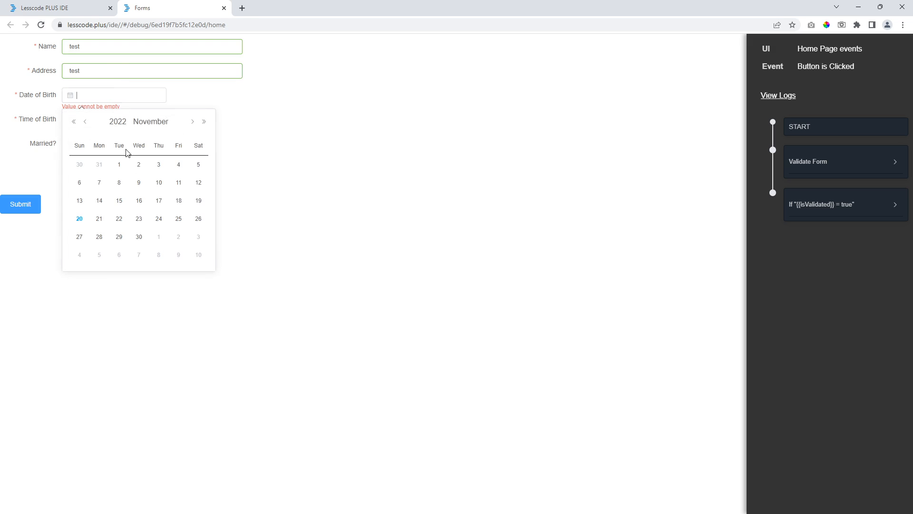
left_click(197, 182)
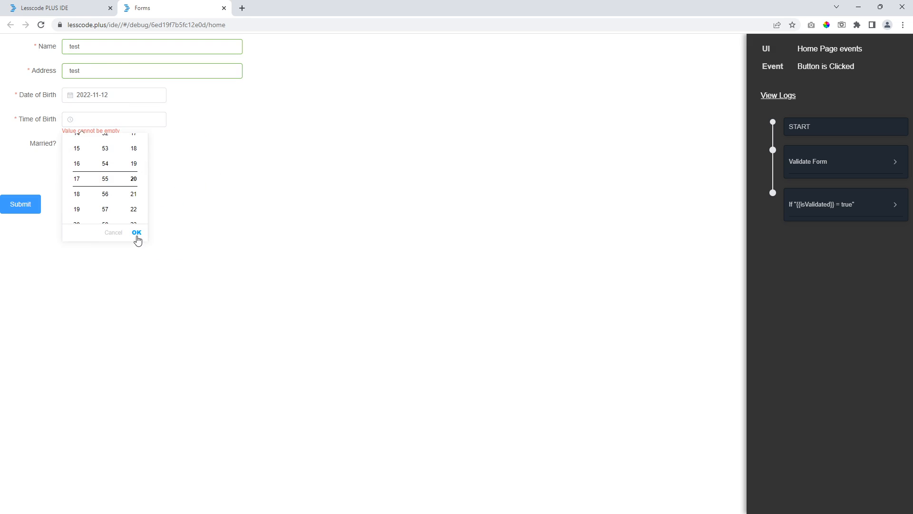
left_click(137, 232)
left_click(72, 144)
left_click(31, 205)
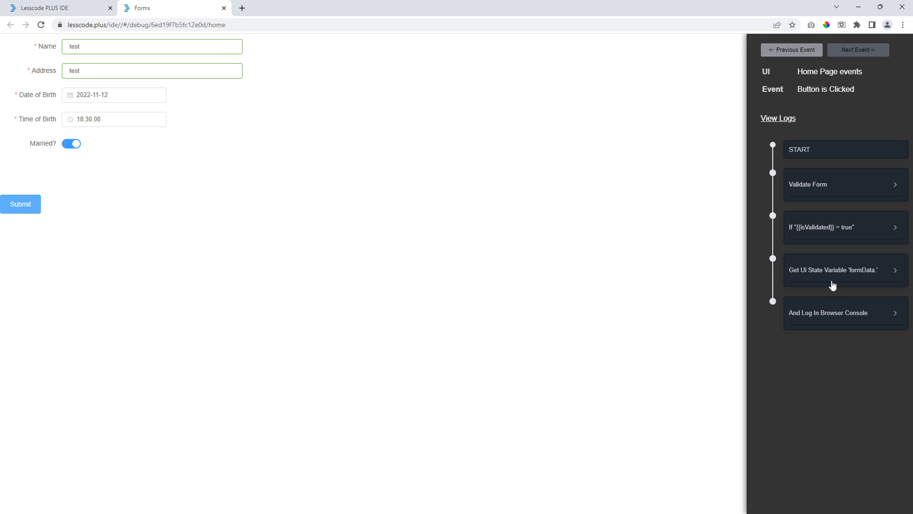
- Check the formData output in the debug trace, then close the app tab
left_click(835, 298)
left_click(846, 270)
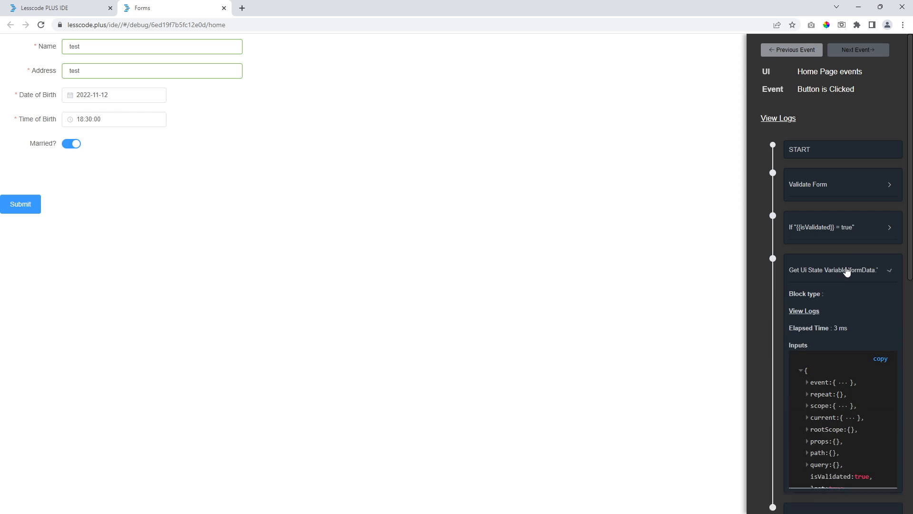
scroll(847, 280, "down", 4)
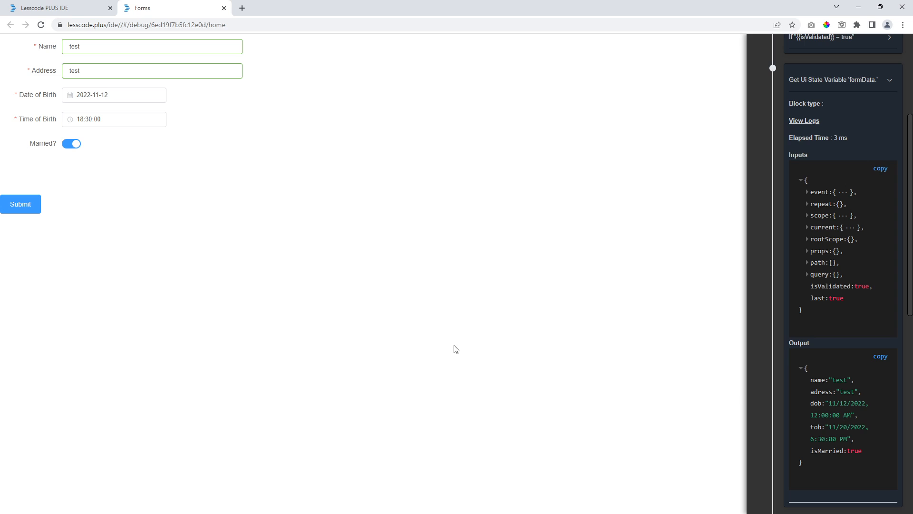
left_click(224, 8)
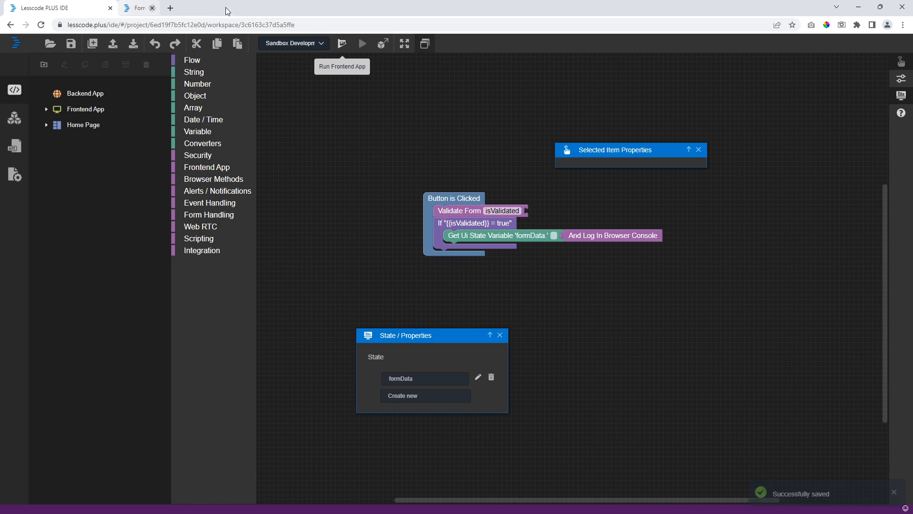
- Save, detach the Validate Form stack, and add a Submit form to Backend block to the click handler
left_click(73, 44)
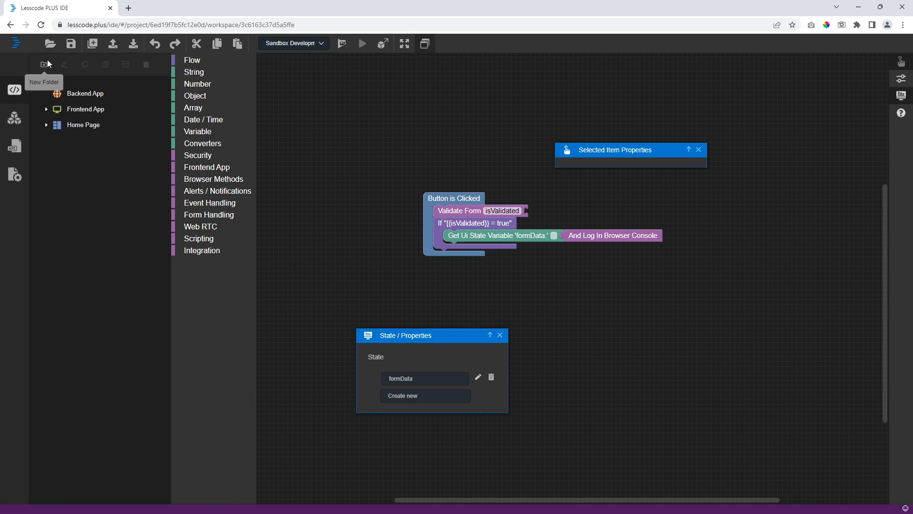
left_click_drag(451, 214, 533, 258)
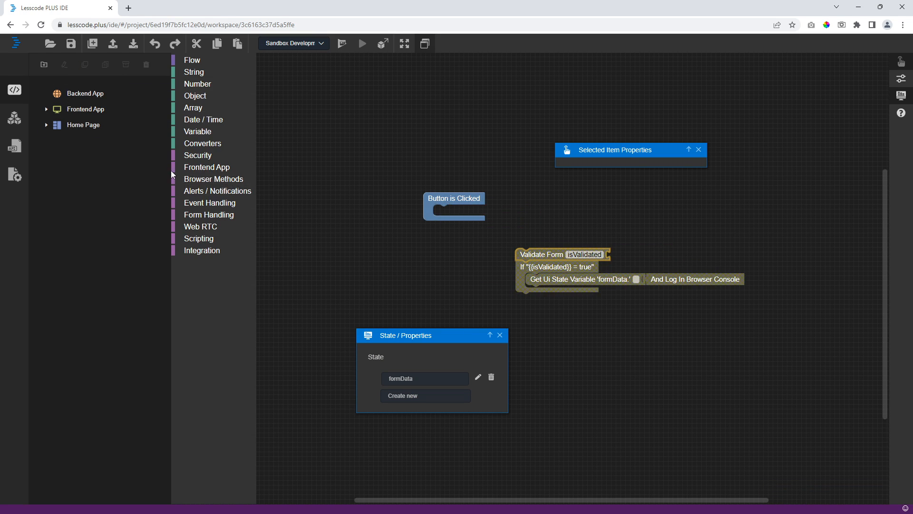
left_click(219, 217)
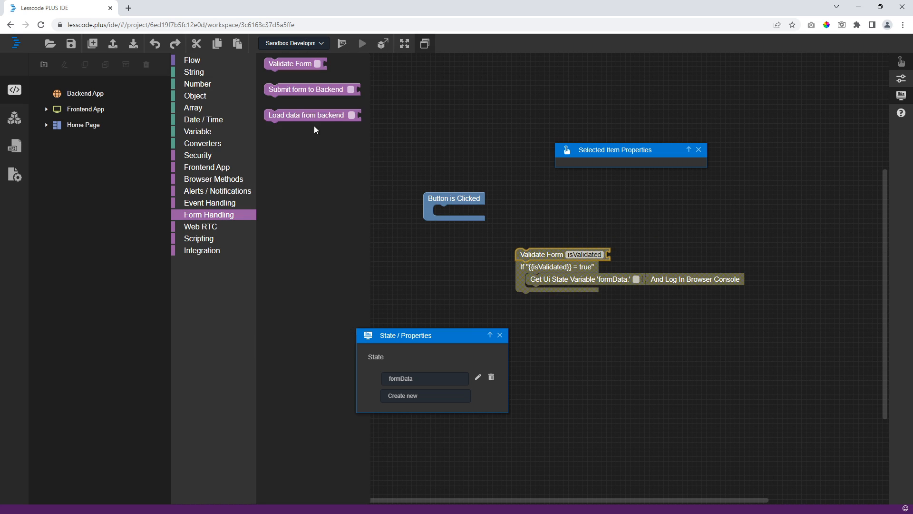
left_click_drag(308, 89, 411, 195)
- Set the submit block's form element to Form and start a new project item
left_click(474, 187)
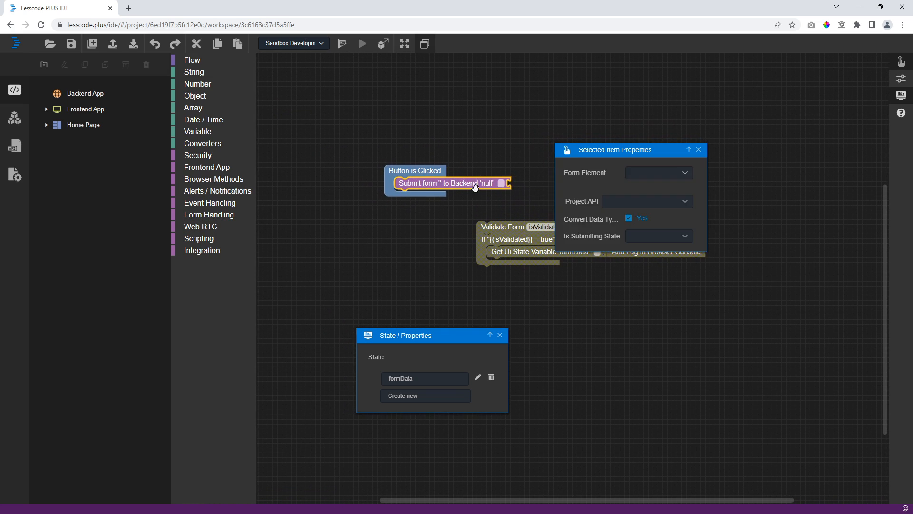
left_click(646, 178)
left_click(662, 210)
left_click(655, 204)
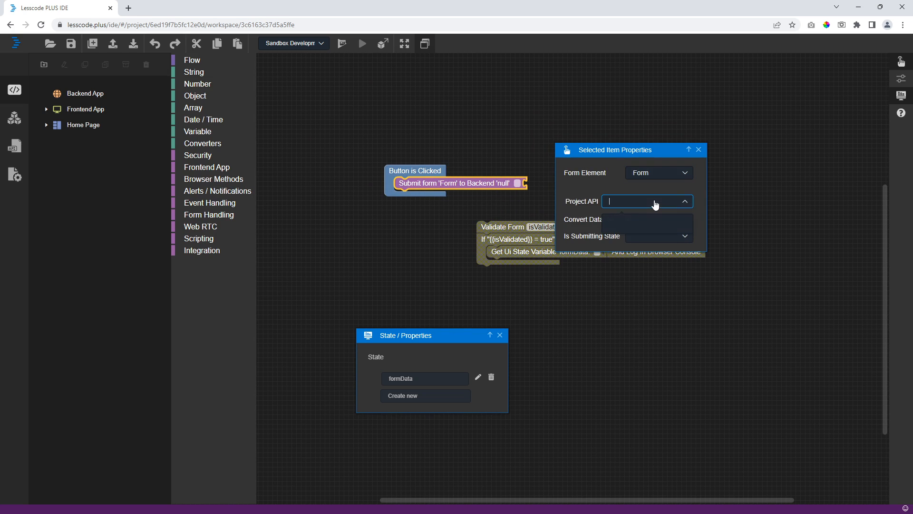
left_click(93, 43)
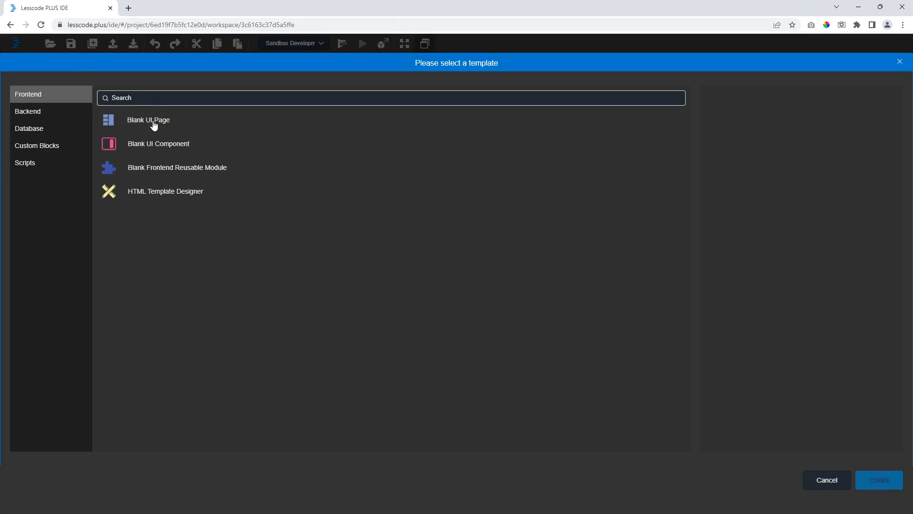
- Create a blank backend API endpoint with method POST and path /submit
left_click(51, 114)
left_click(175, 124)
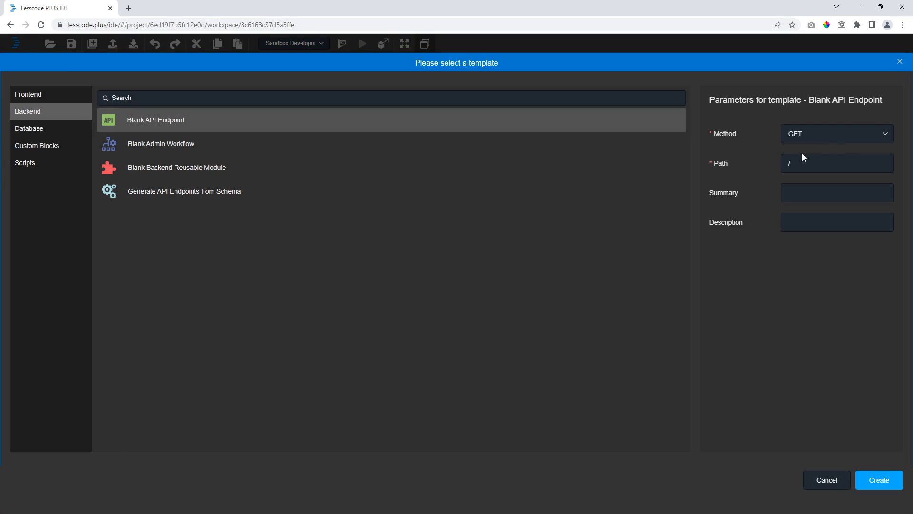
left_click(853, 155)
left_click(852, 135)
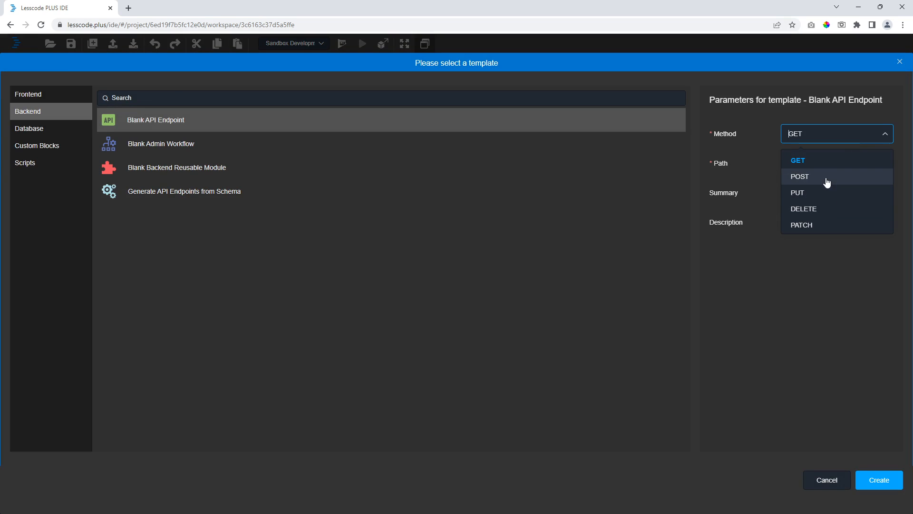
left_click(809, 176)
left_click(879, 480)
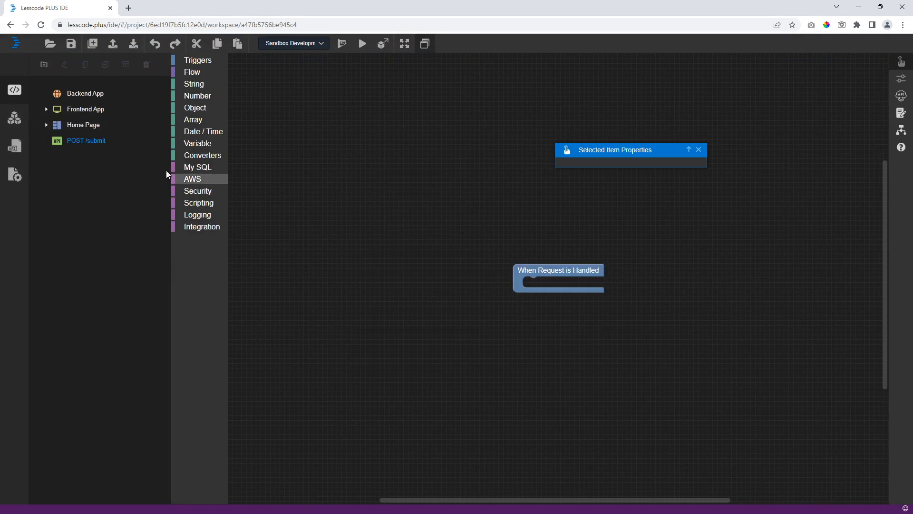
- In Home Page events, set the Submit form block's Project API to POST /submit
left_click(46, 125)
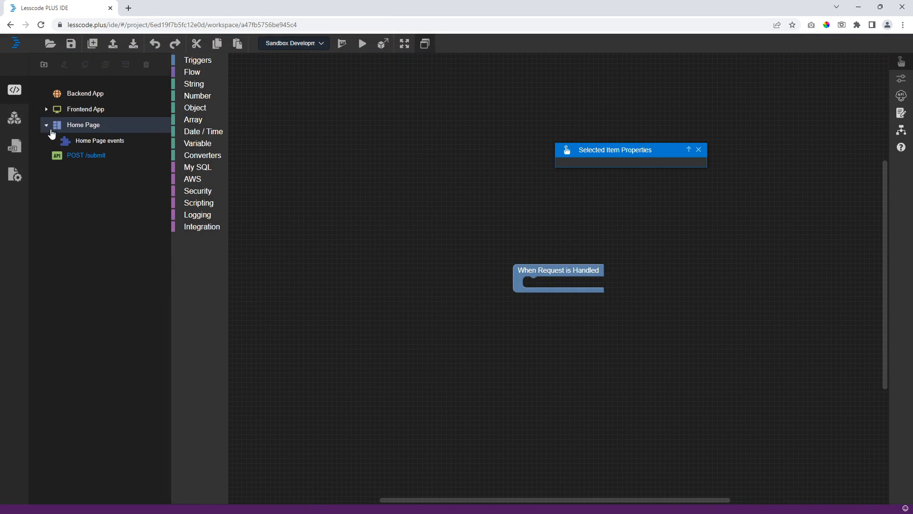
left_click(65, 141)
left_click(457, 184)
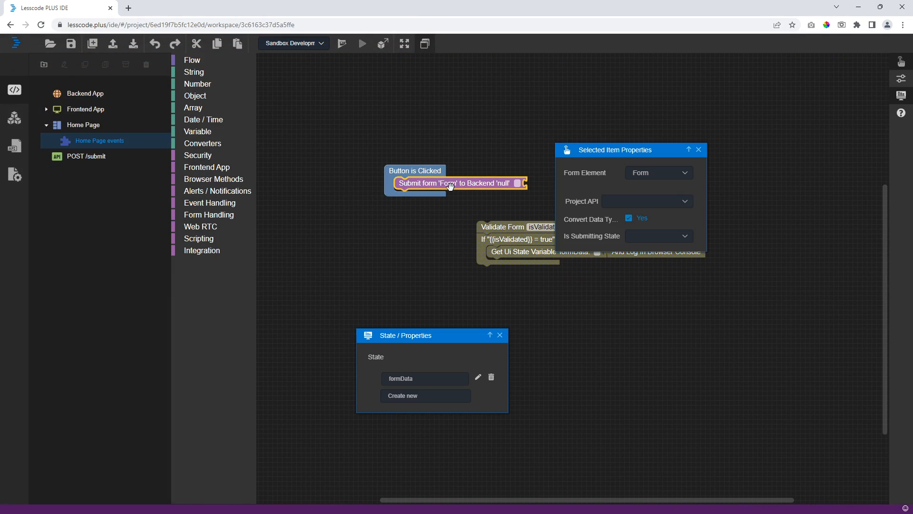
left_click(656, 200)
left_click(645, 240)
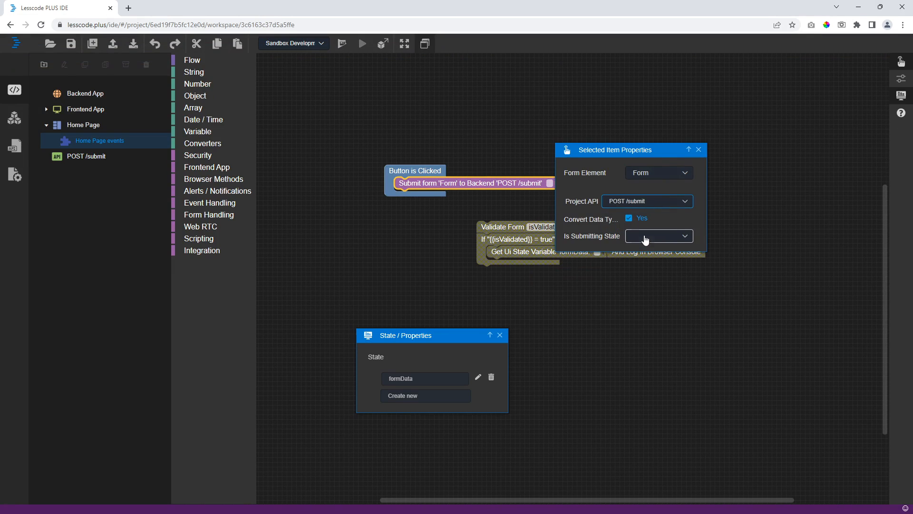
- Move the Validate Form stack aside, review the submit block, and return to the POST /submit endpoint
left_click(433, 241)
left_click_drag(488, 223, 615, 270)
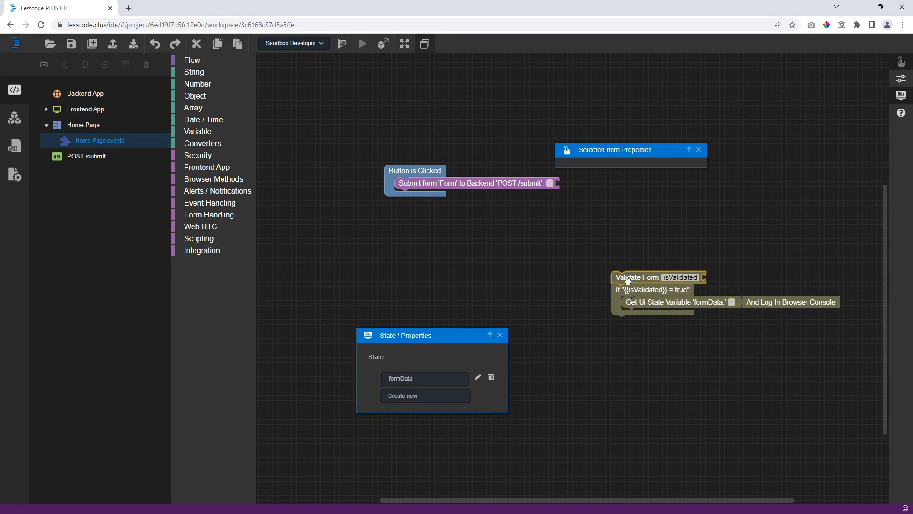
left_click(476, 184)
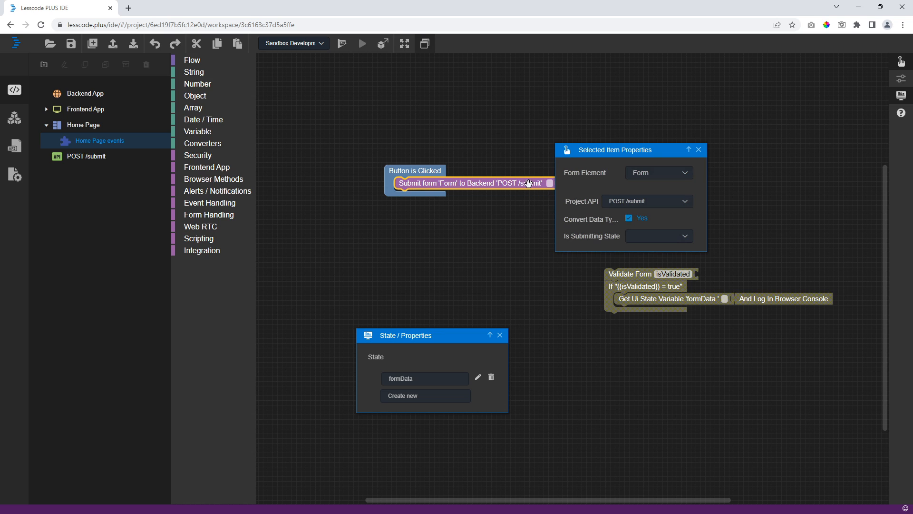
left_click(129, 159)
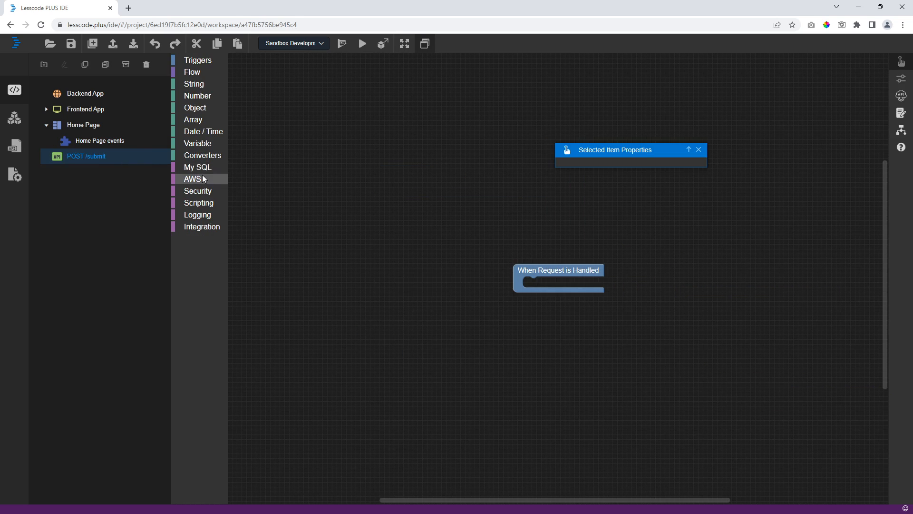
- Add a Get Variable block reading the 'post' data inside When Request is Handled
left_click(202, 142)
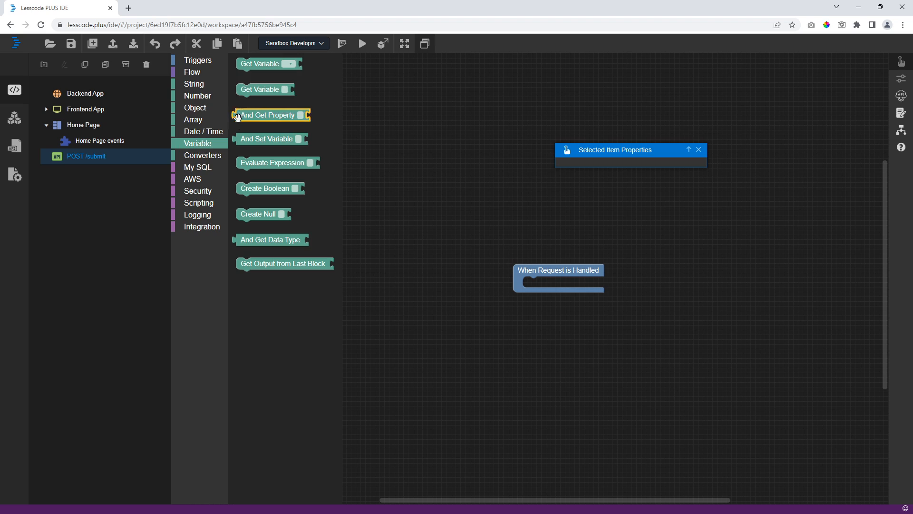
left_click_drag(267, 75, 553, 291)
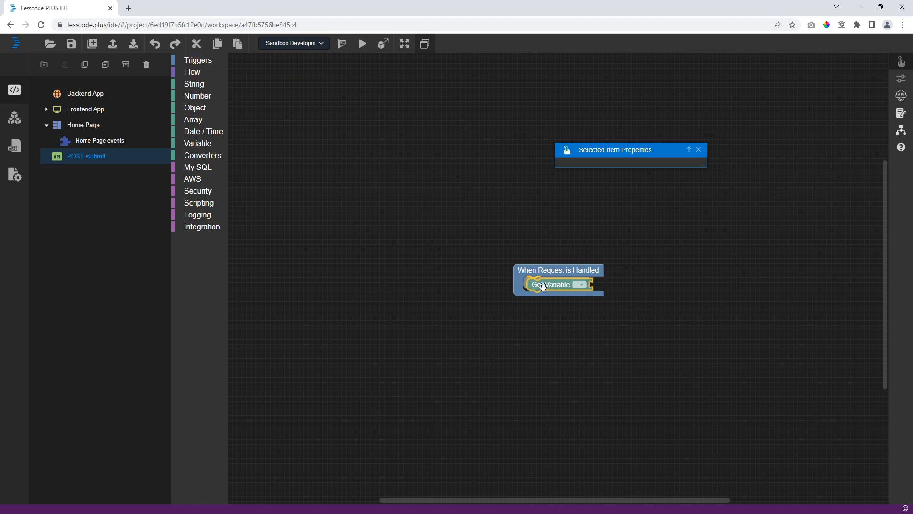
left_click(575, 285)
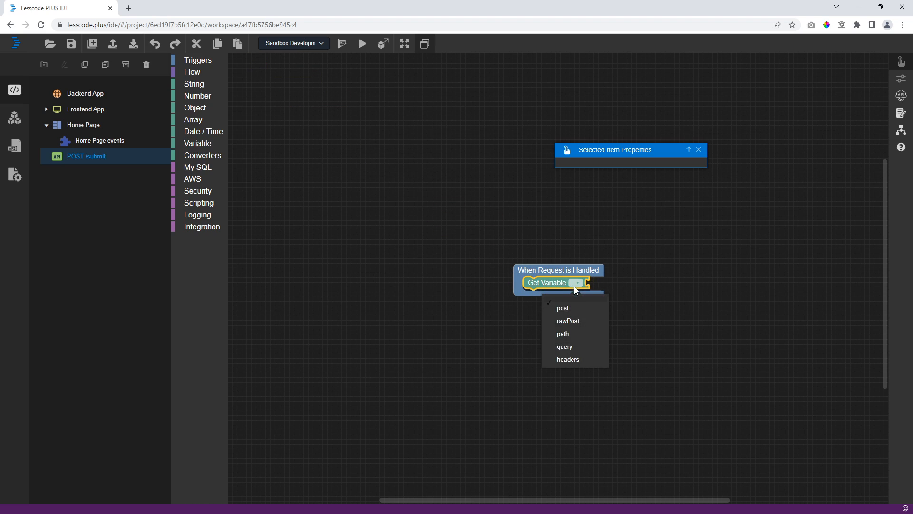
left_click(568, 310)
left_click_drag(566, 322, 434, 279)
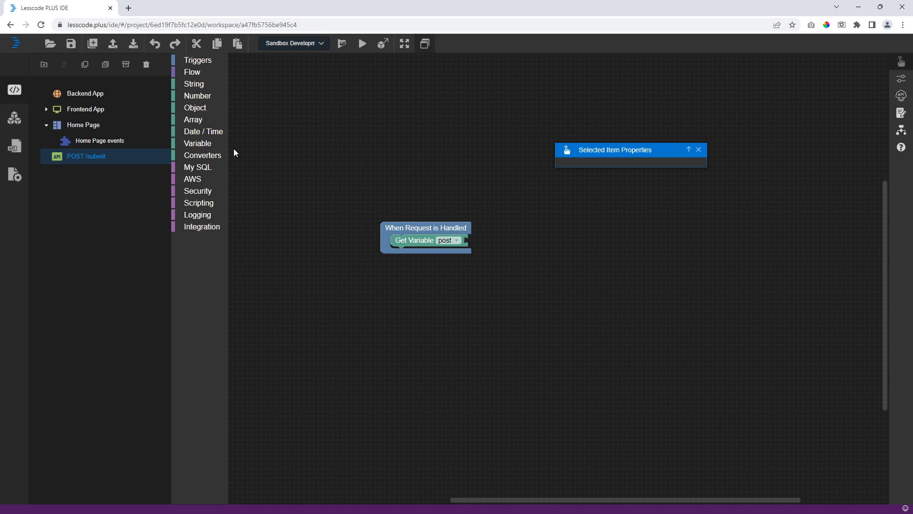
- Attach And Set HTTP Response to return the posted data, then run the app
left_click(202, 73)
left_click_drag(260, 67, 499, 240)
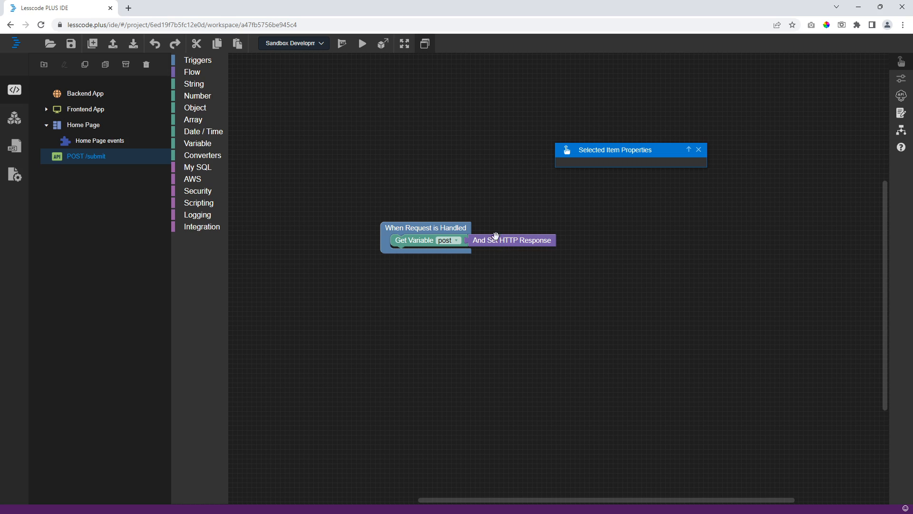
left_click(340, 45)
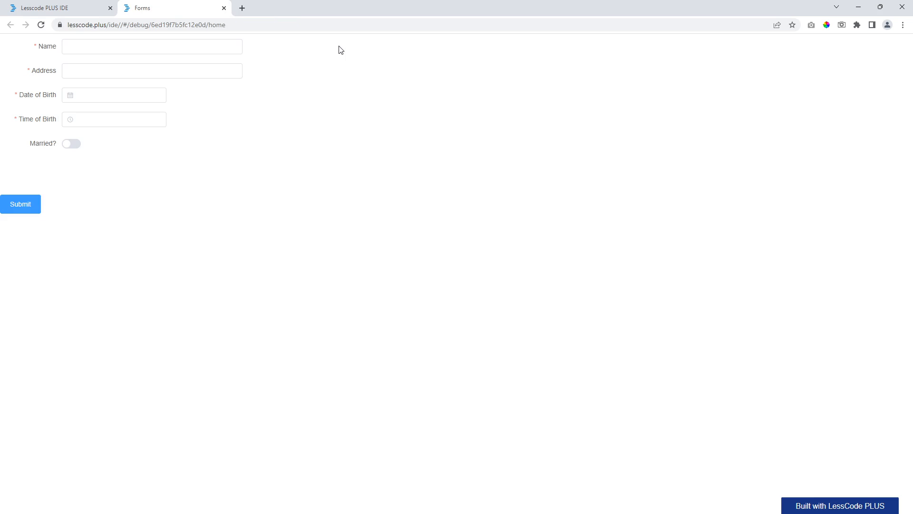
- Fill the form: Name and Address 'test', birth 12 November 2022 at 18:30:00, Married on
left_click(149, 49)
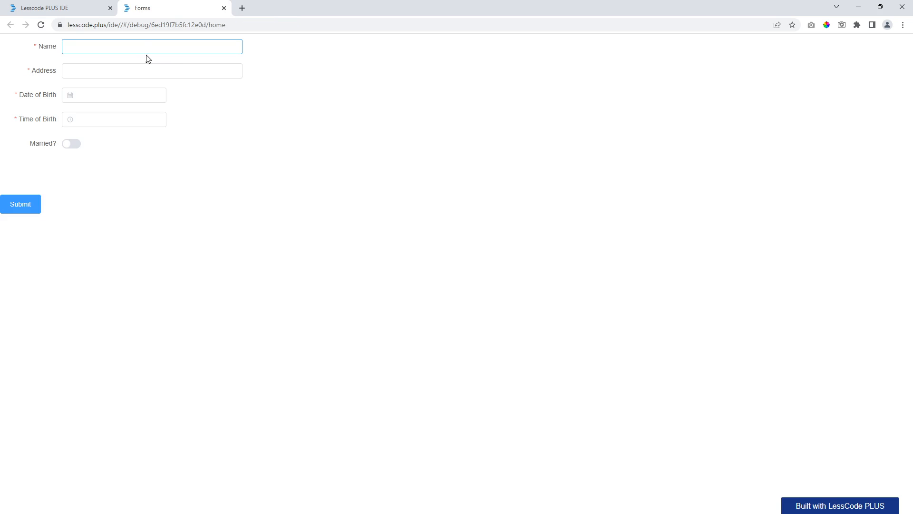
type("test")
left_click(138, 69)
type("test")
left_click(119, 94)
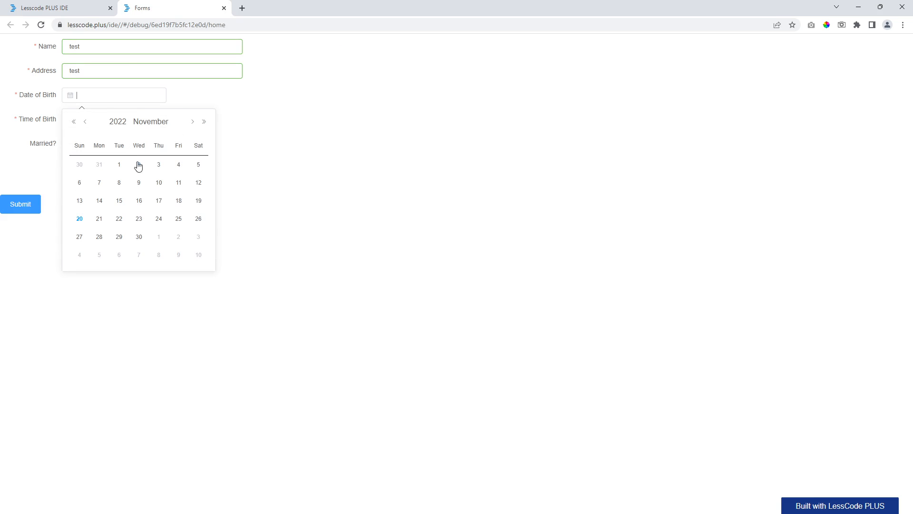
left_click(194, 181)
left_click(114, 120)
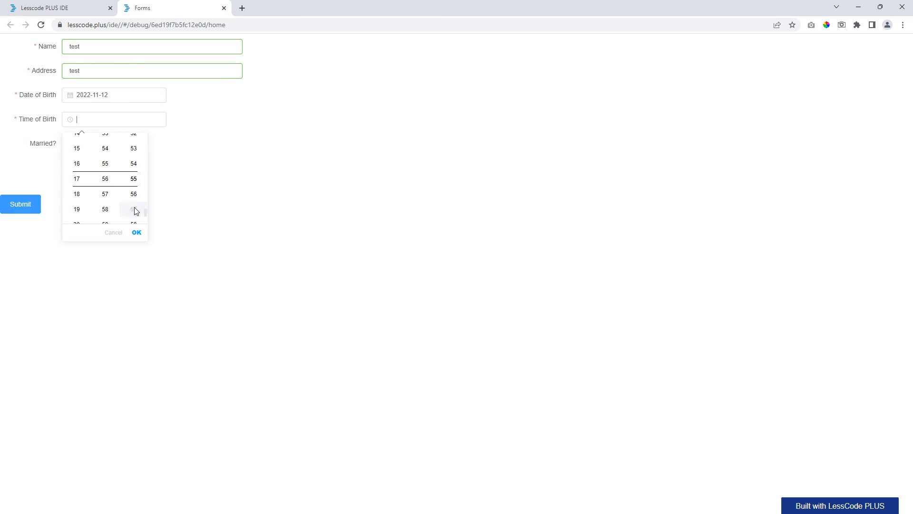
left_click(137, 232)
left_click(73, 144)
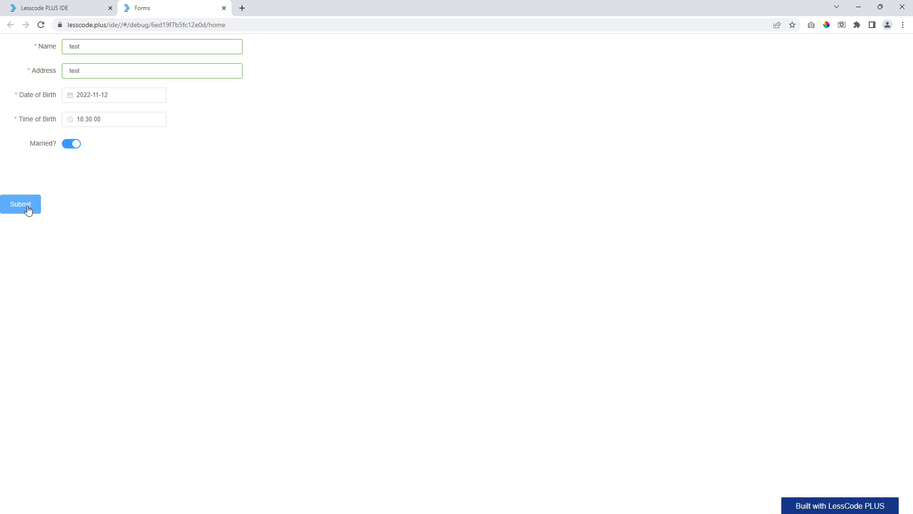
- Check the API Call flow shows a 200 echo of the data, then reopen the editor's Home Page
left_click(880, 49)
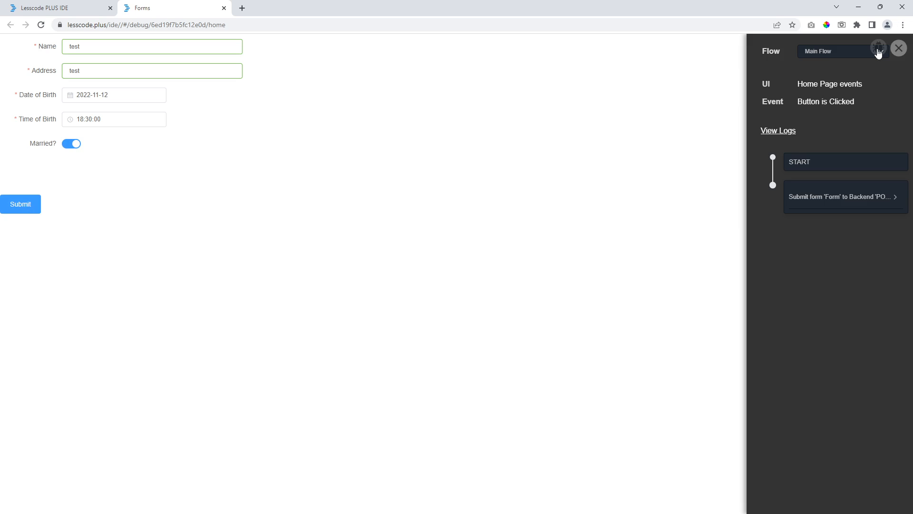
left_click(817, 53)
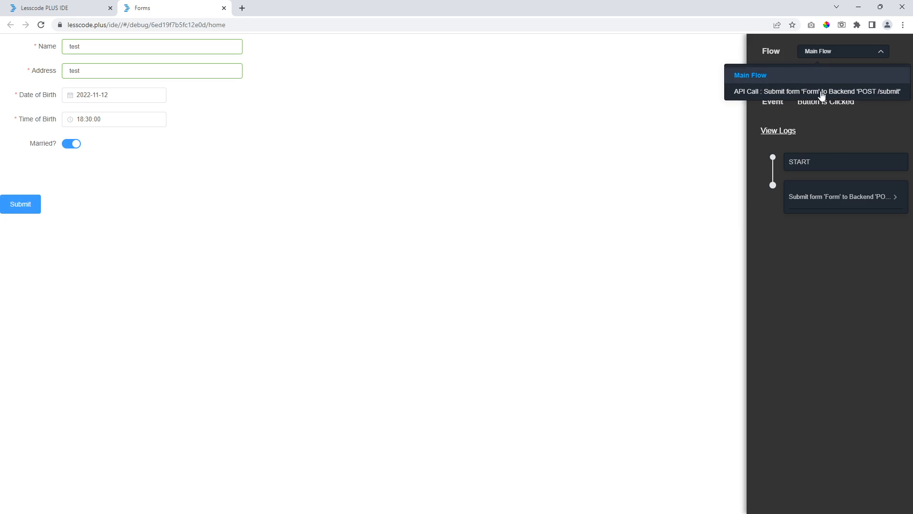
left_click(800, 92)
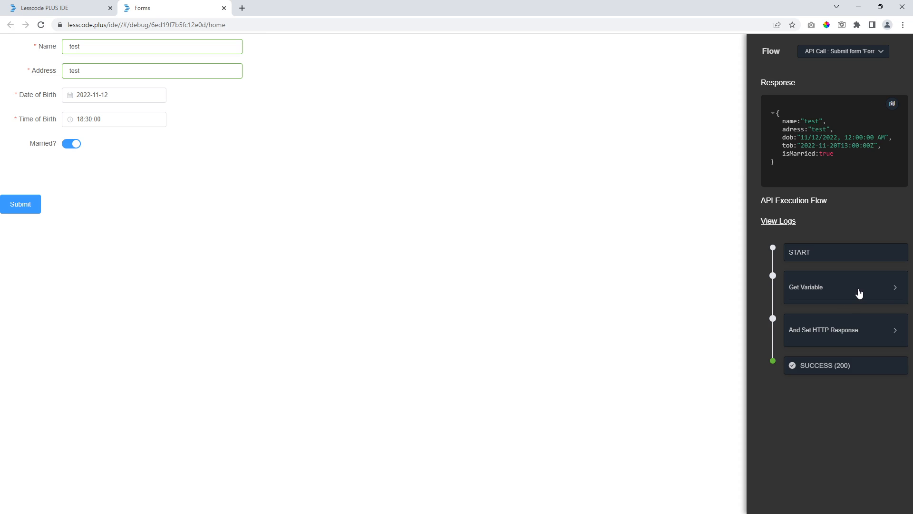
left_click(44, 8)
left_click(79, 128)
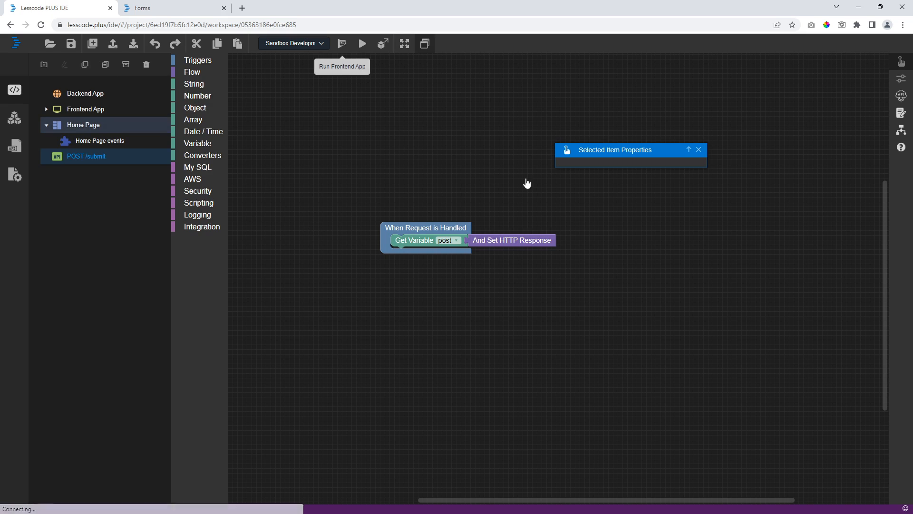